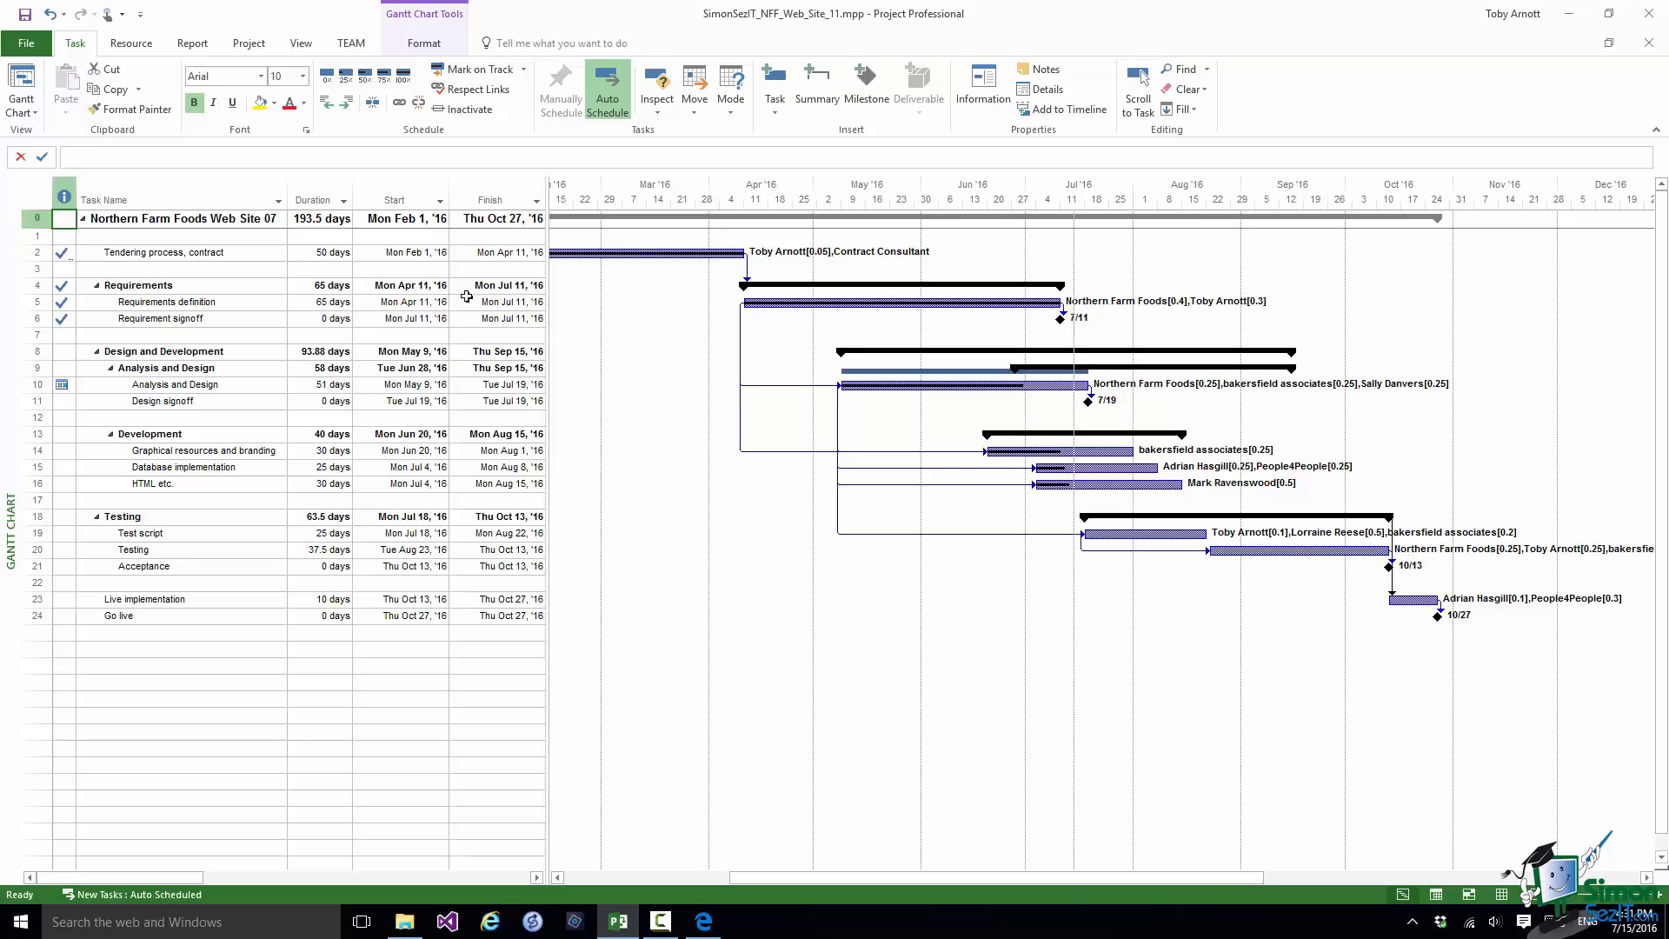
# Open the Project Overview dashboard report
pyautogui.click(189, 47)
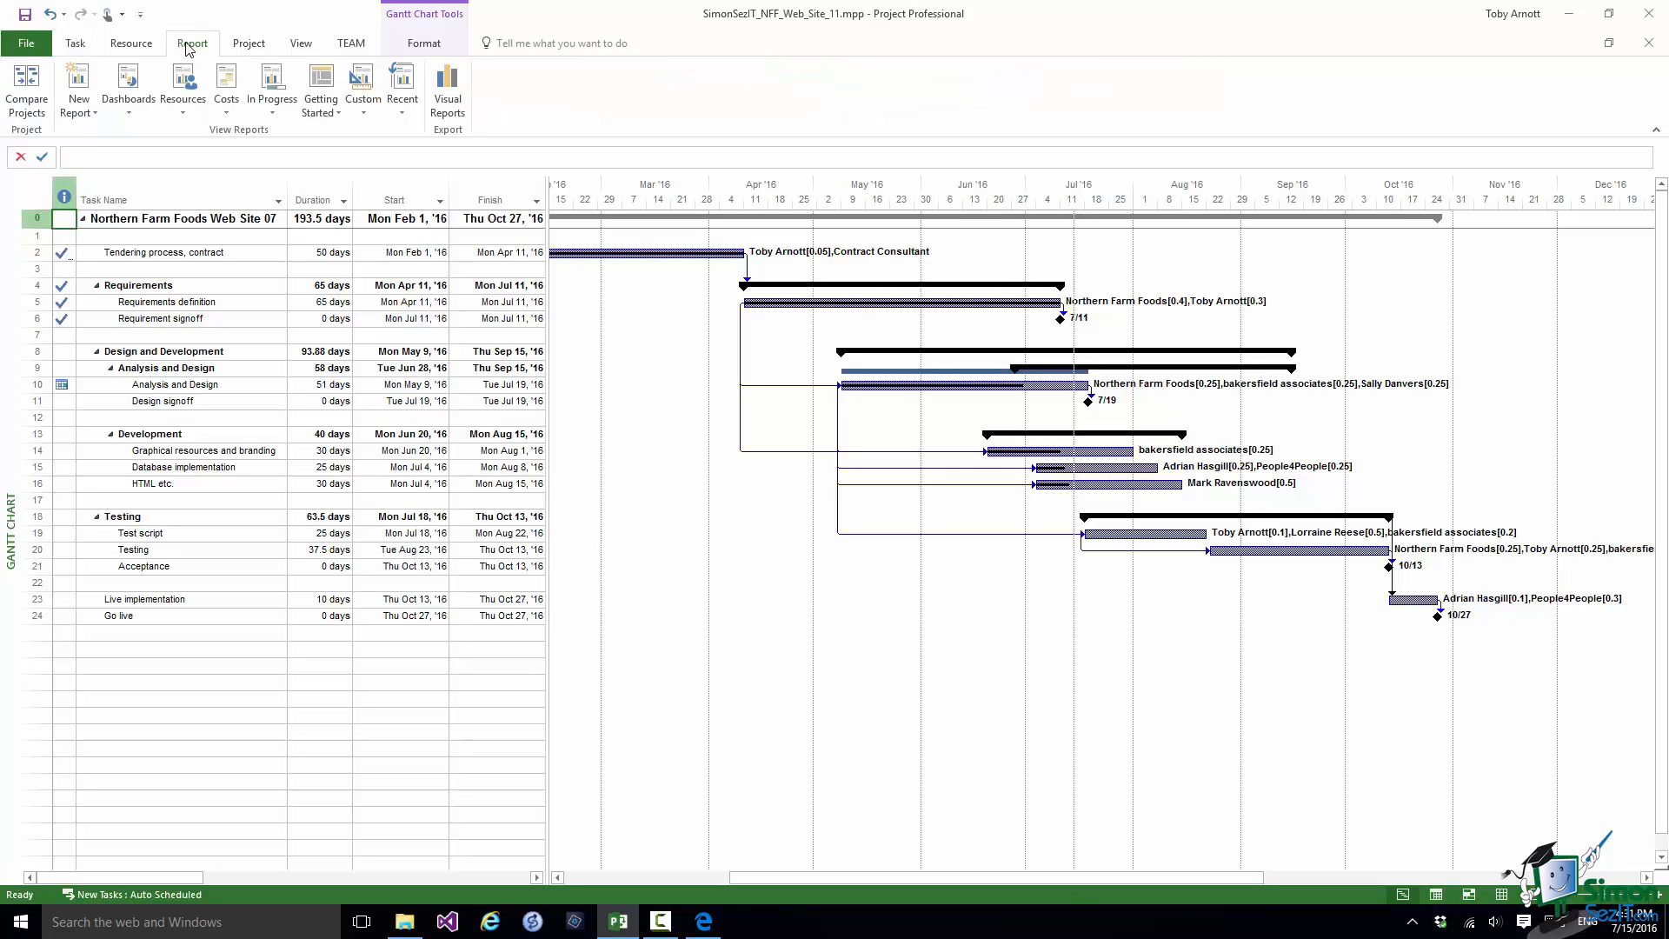
pyautogui.click(137, 116)
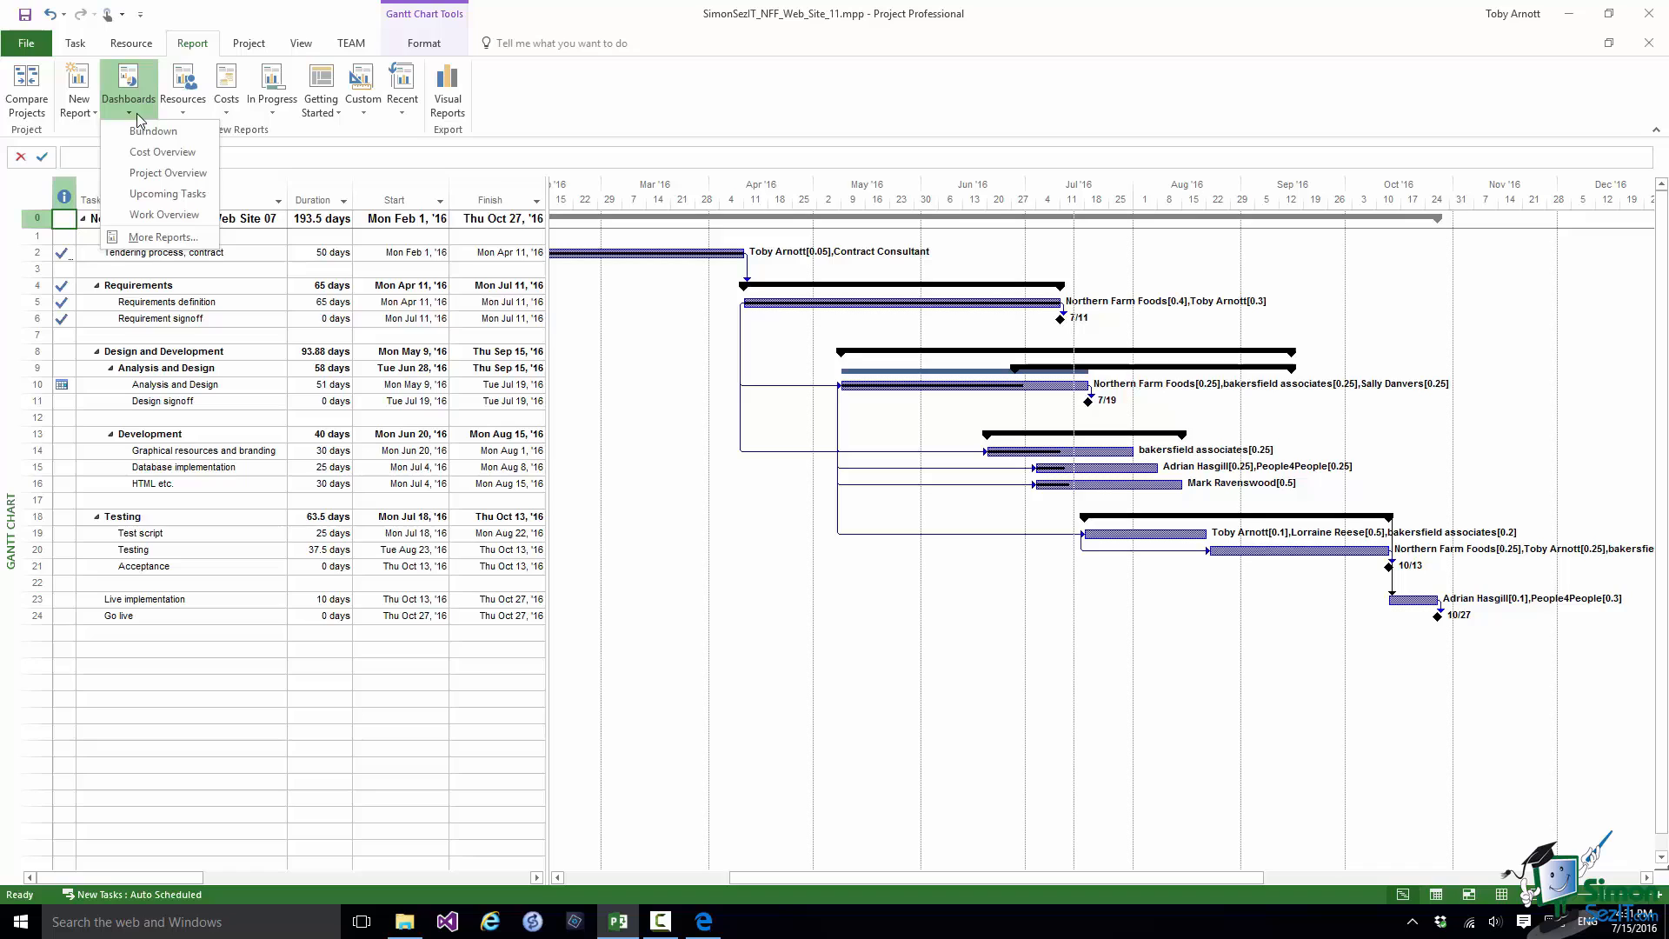
pyautogui.click(139, 177)
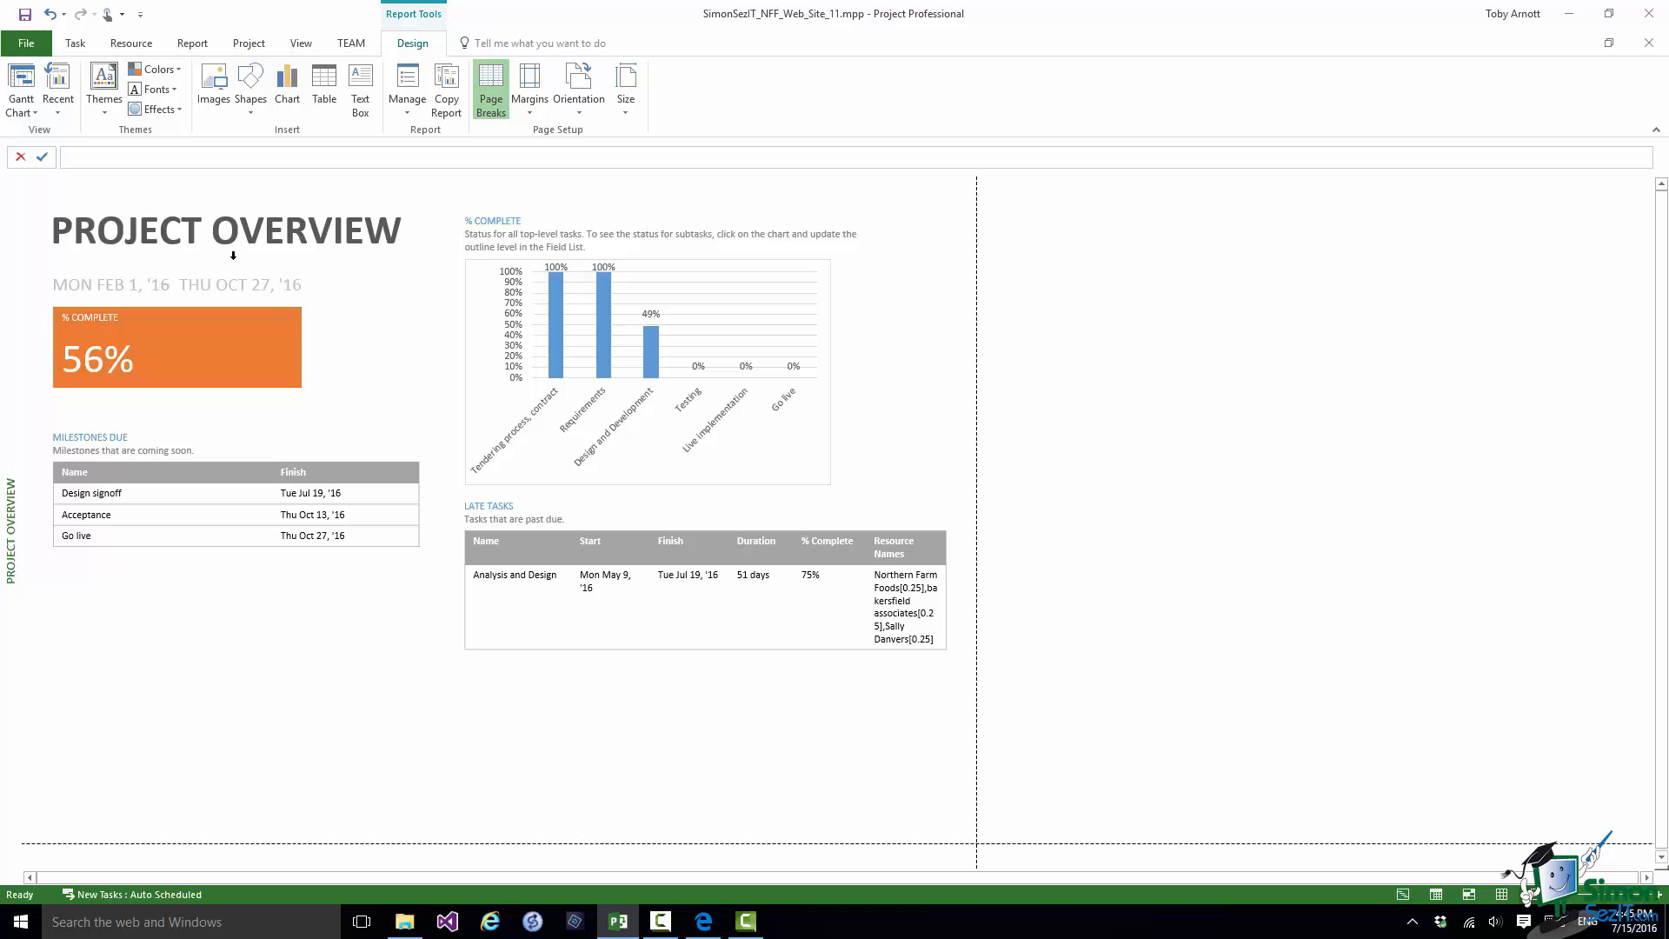
# Rename the report as TA Project Overview
pyautogui.click(209, 229)
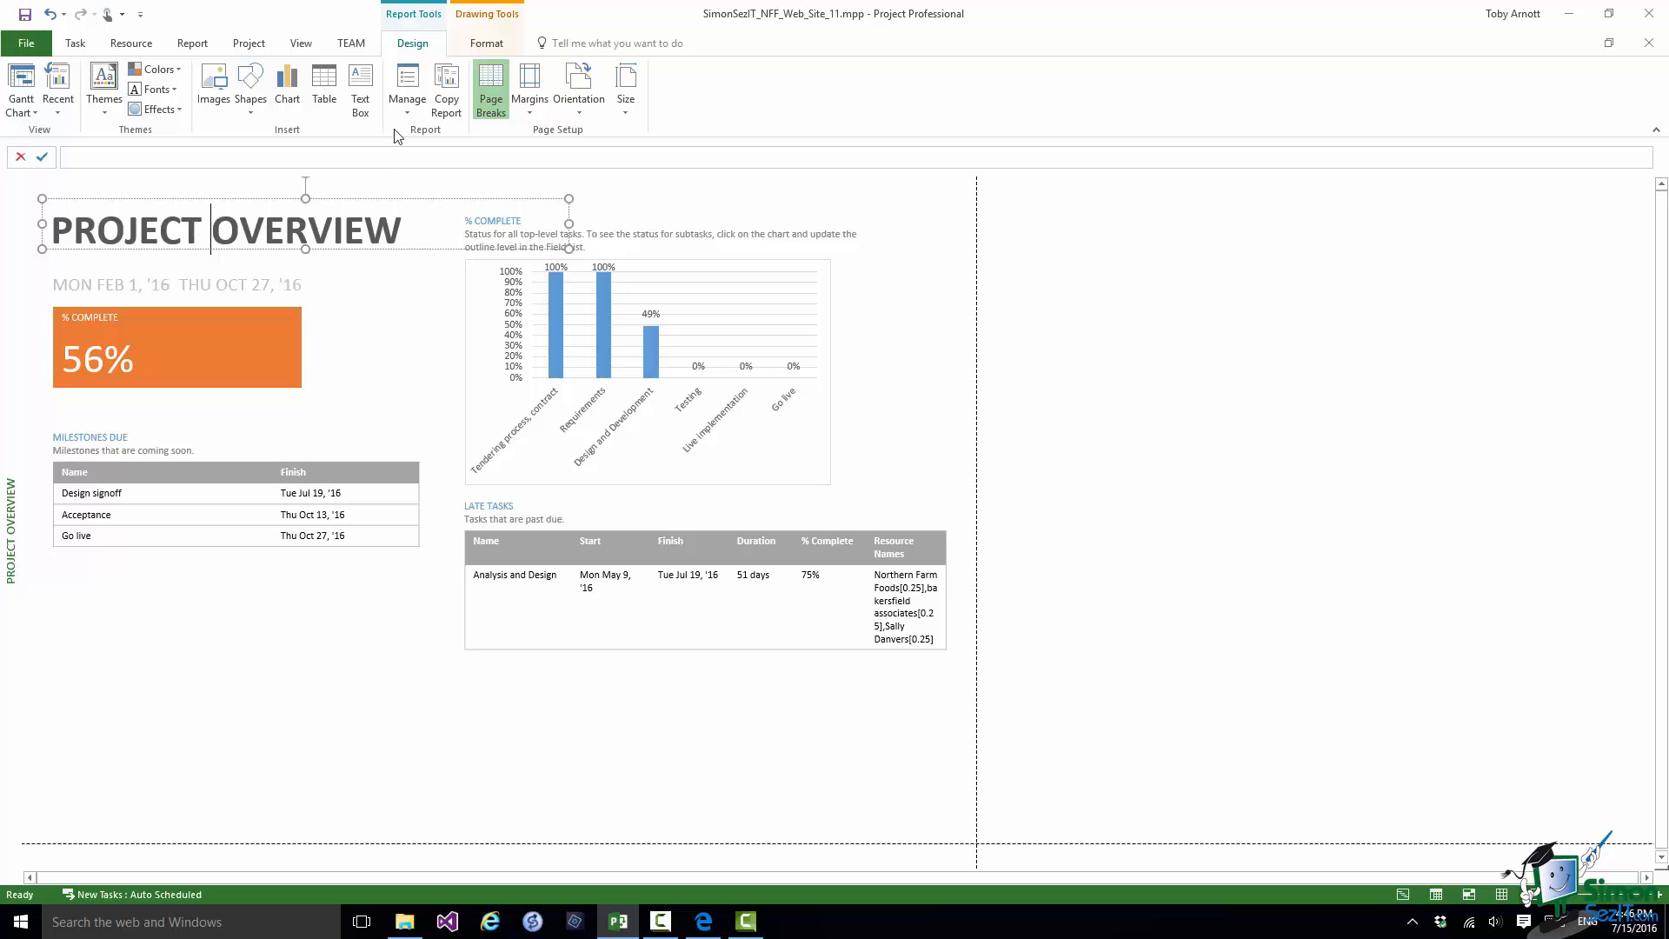
pyautogui.click(405, 109)
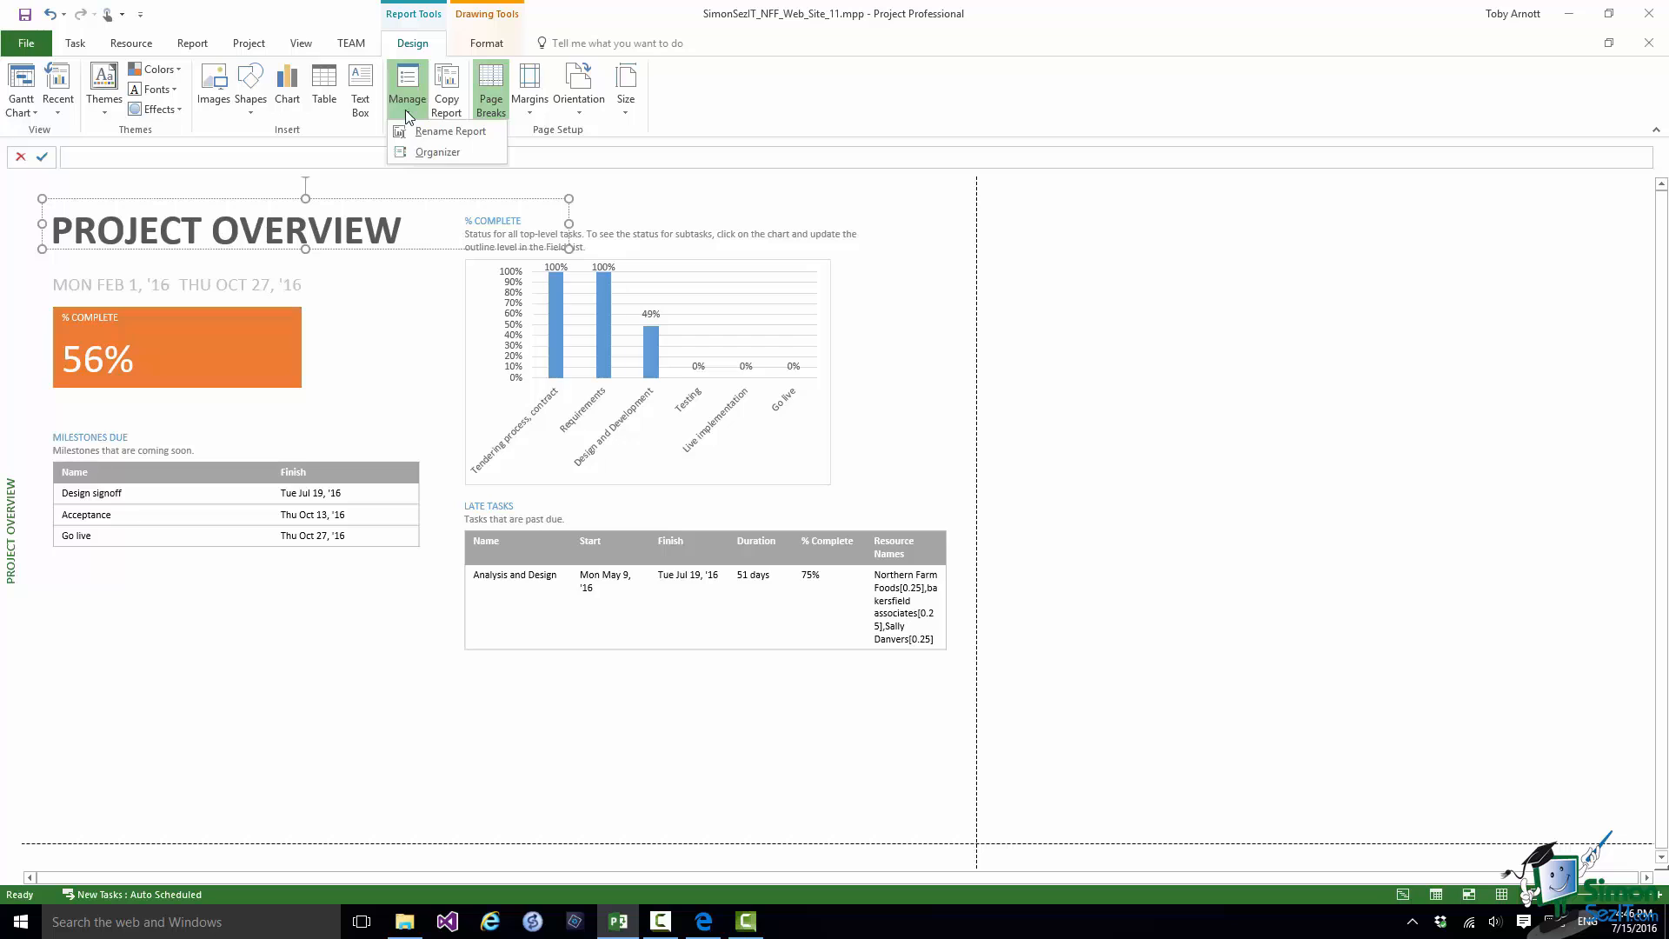
pyautogui.click(416, 132)
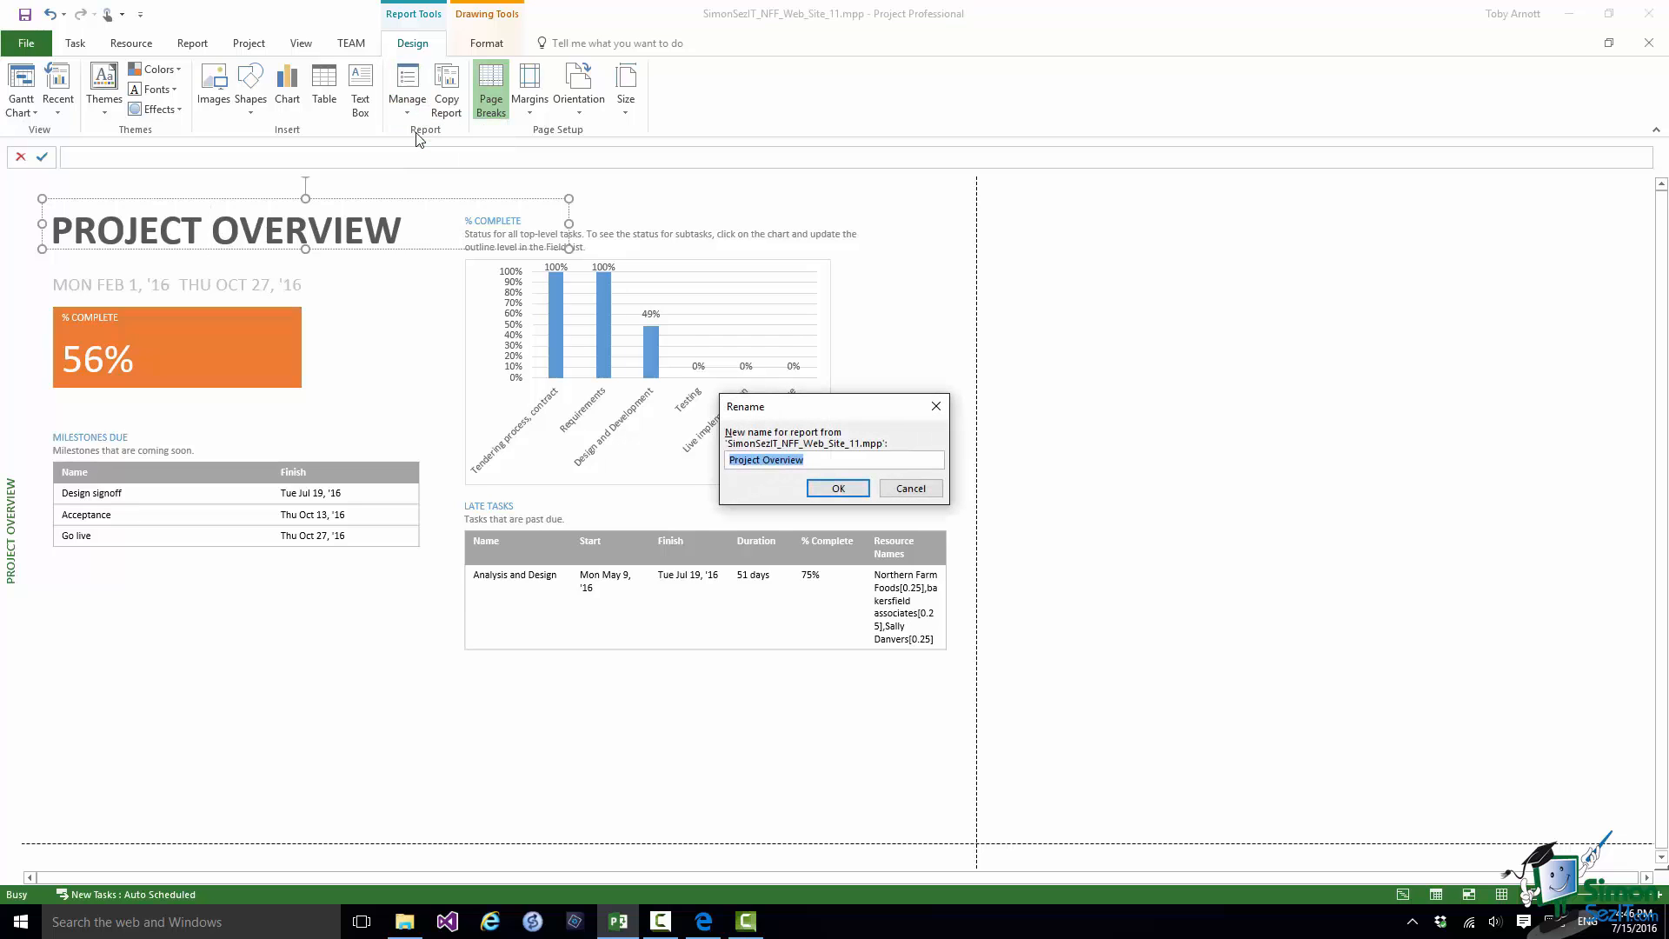
pyautogui.press('Home')
pyautogui.write('TA')
pyautogui.click(838, 490)
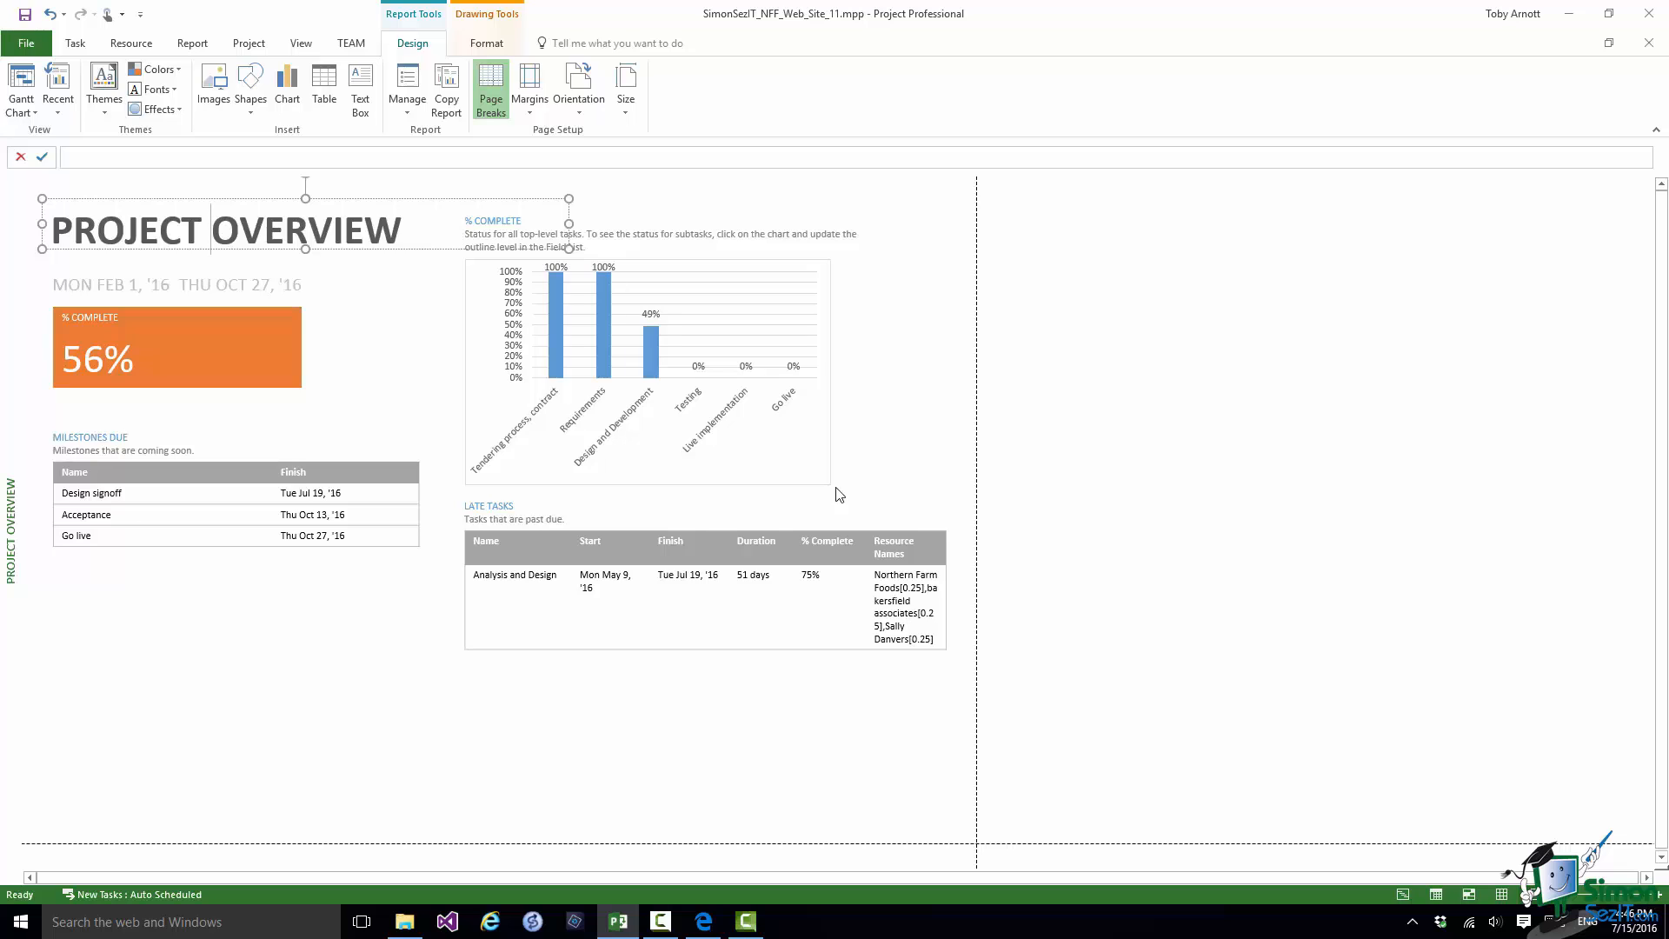
# Narrow the report title's text box from its right edge so it ends just past the title text
pyautogui.click(567, 223)
pyautogui.moveTo(567, 224); pyautogui.dragTo(491, 223)
pyautogui.moveTo(426, 223); pyautogui.dragTo(422, 224)
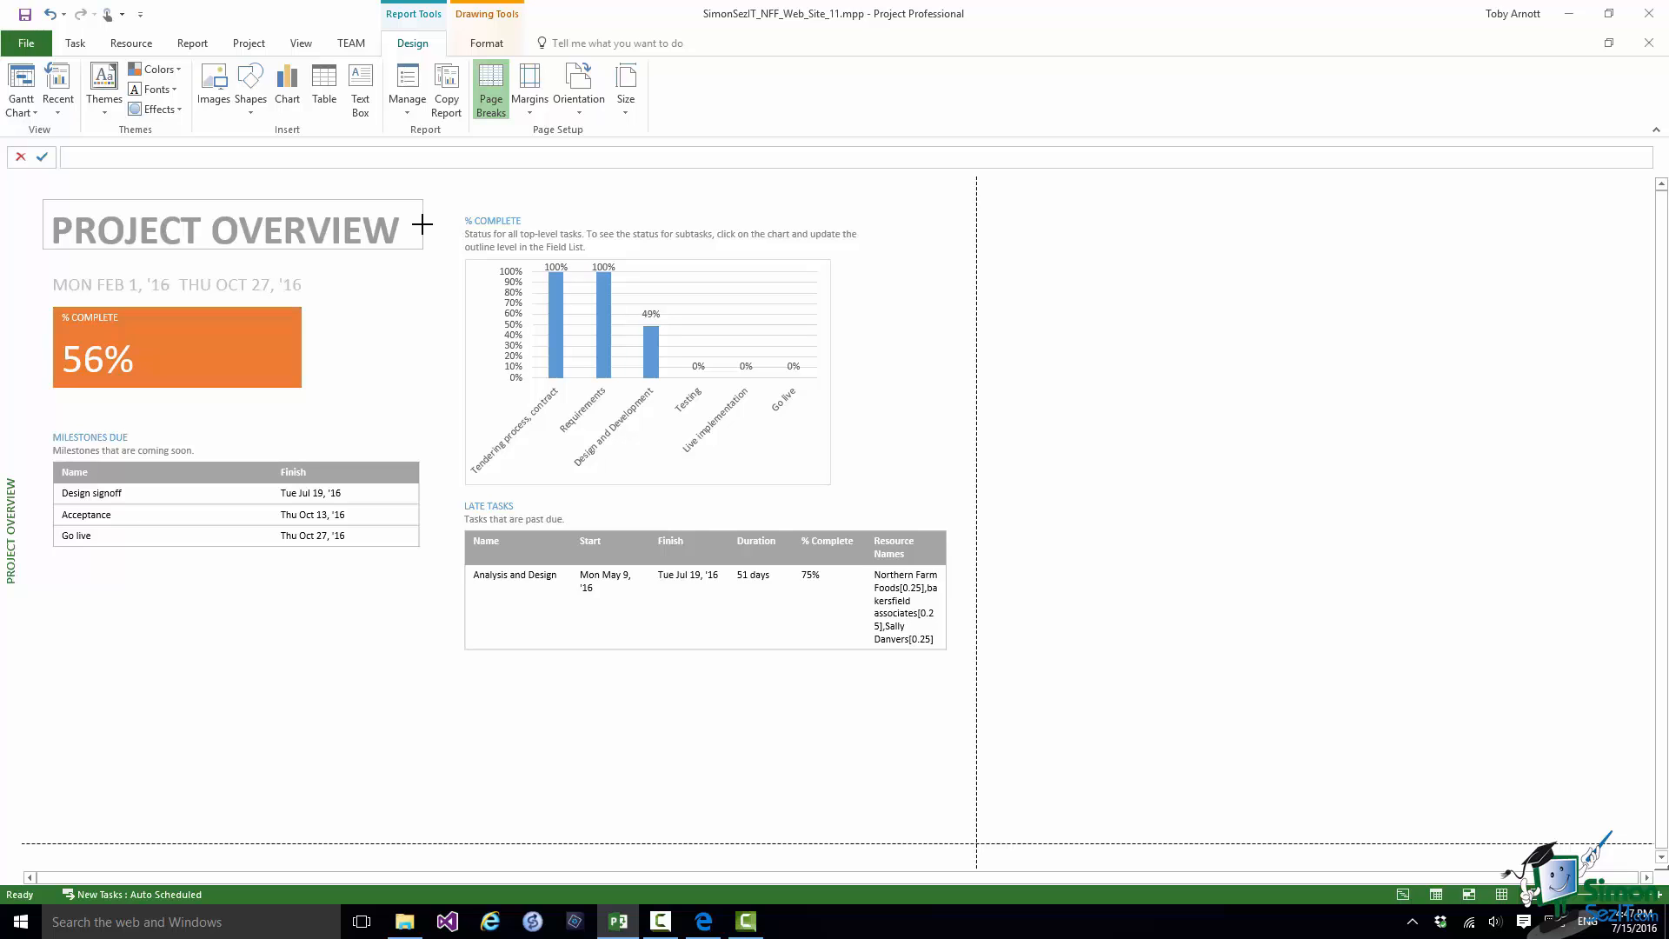
pyautogui.click(421, 224)
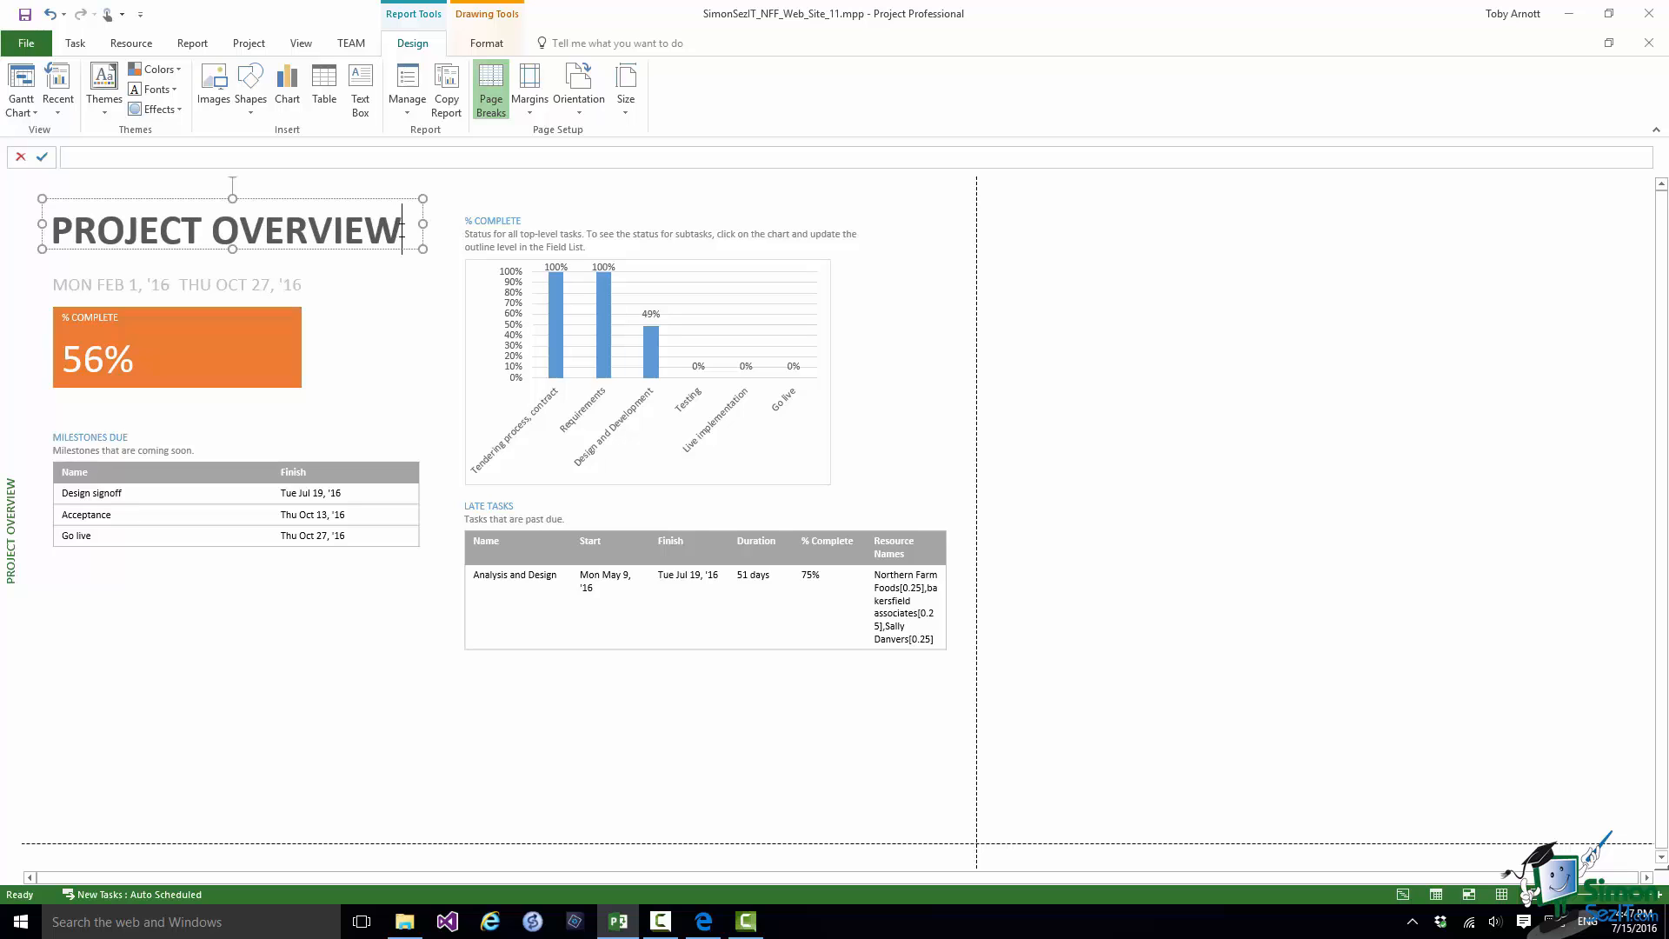
# Set the report title's paragraph alignment to Centered
pyautogui.rightClick(402, 231)
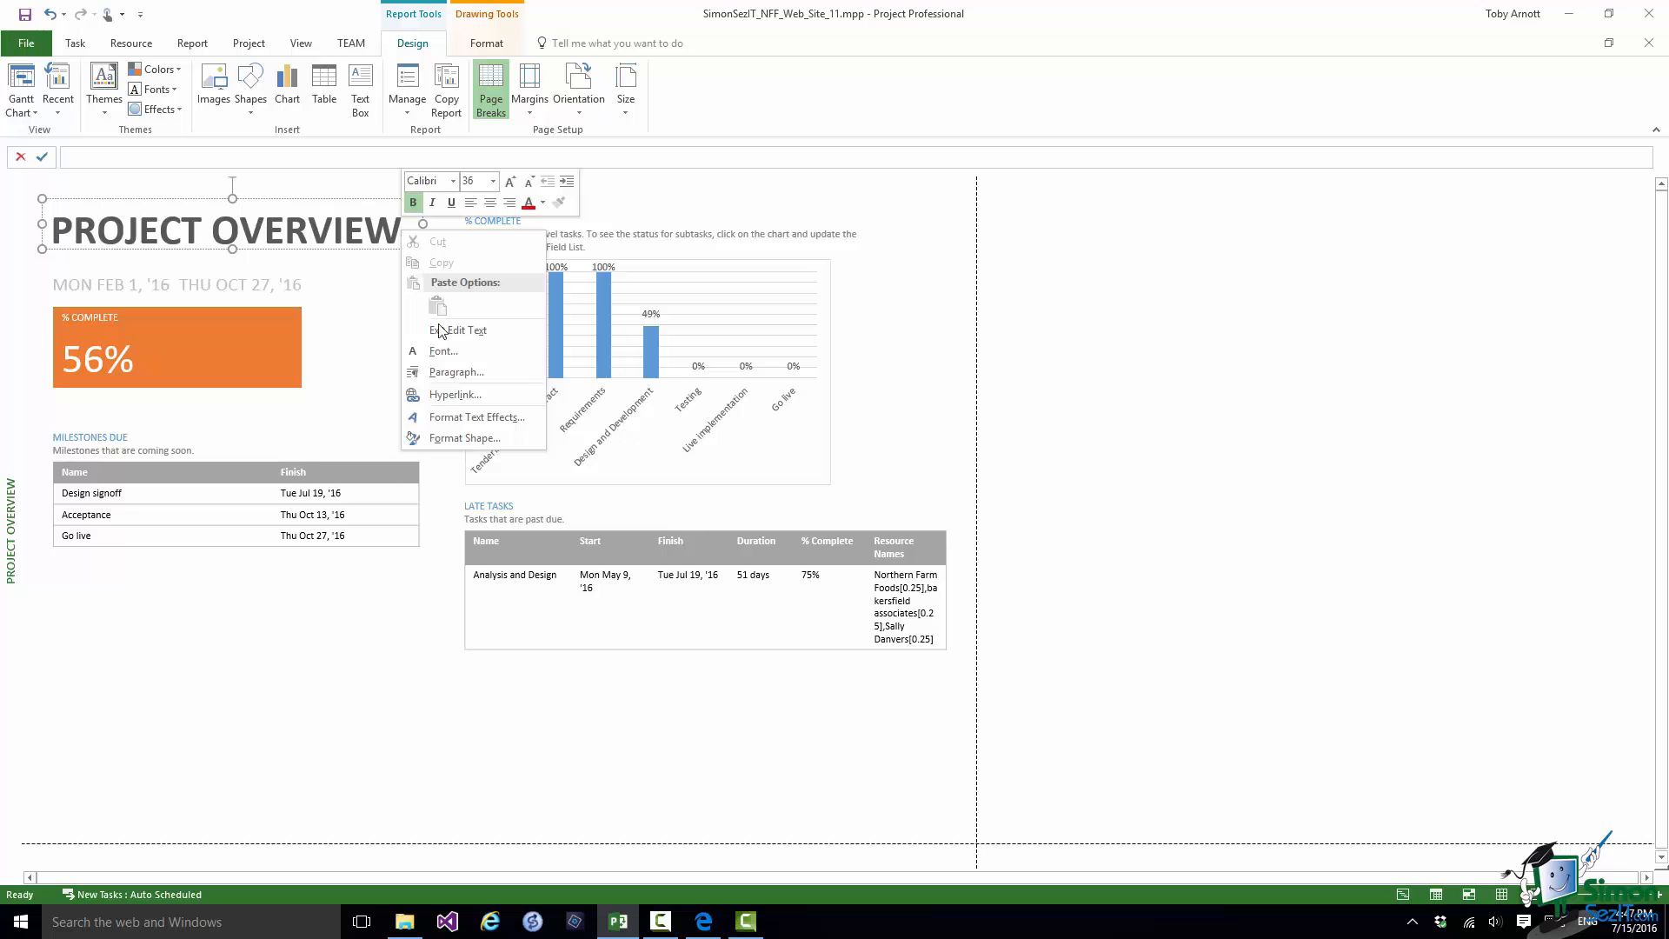
pyautogui.click(458, 374)
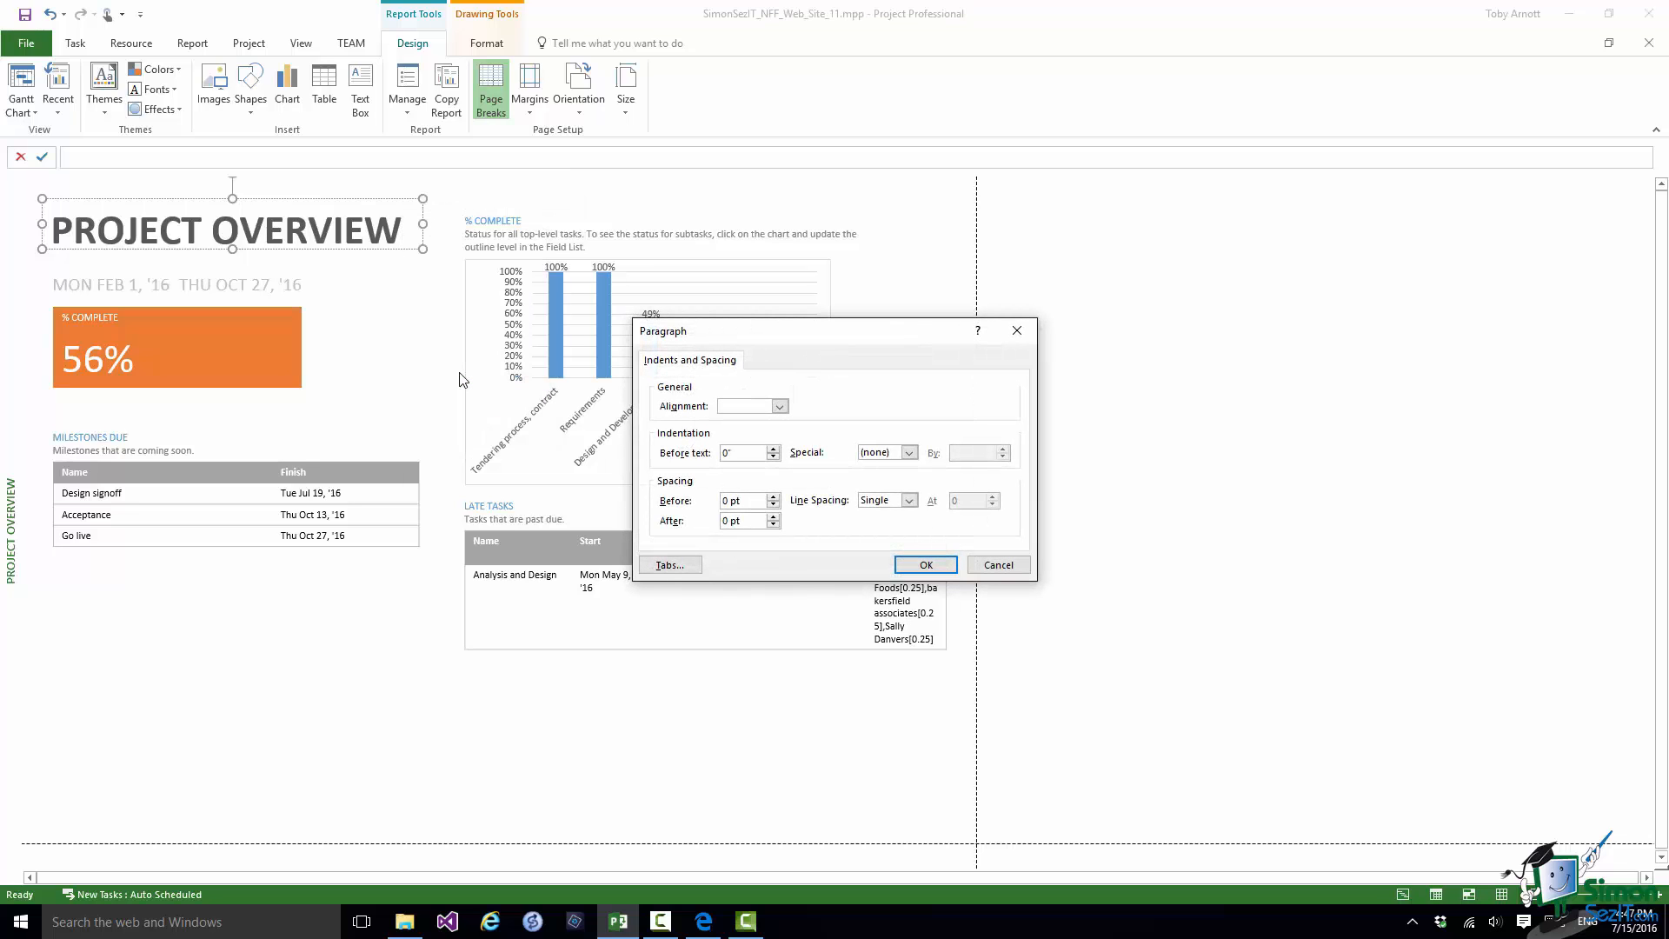
pyautogui.click(780, 407)
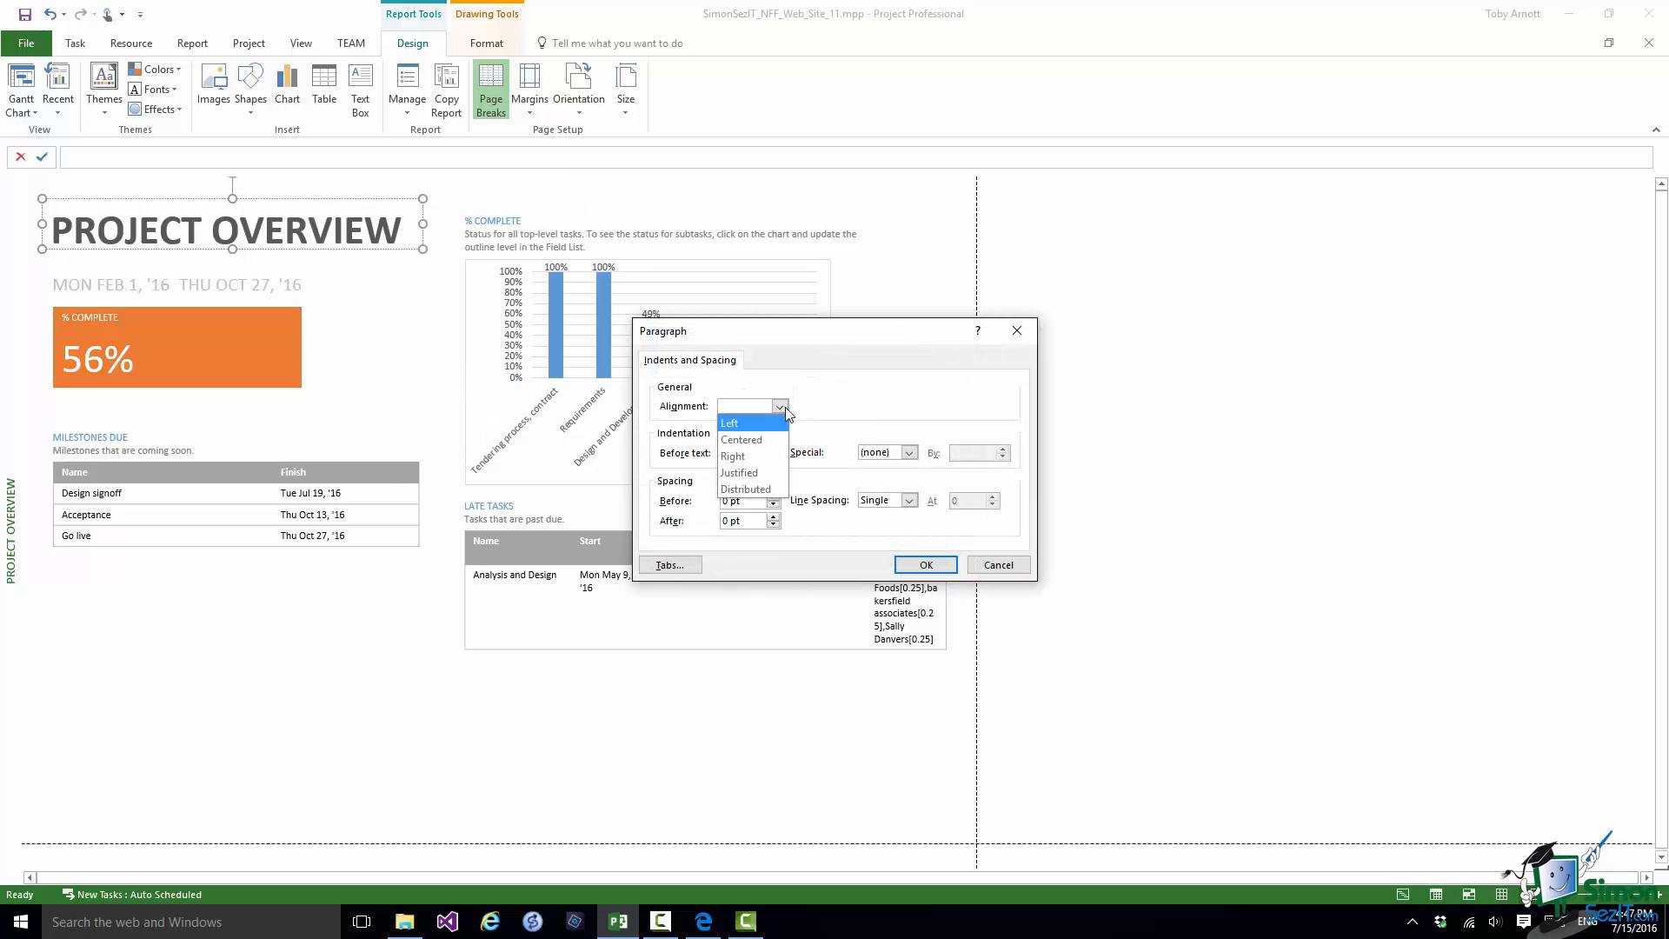
pyautogui.click(762, 442)
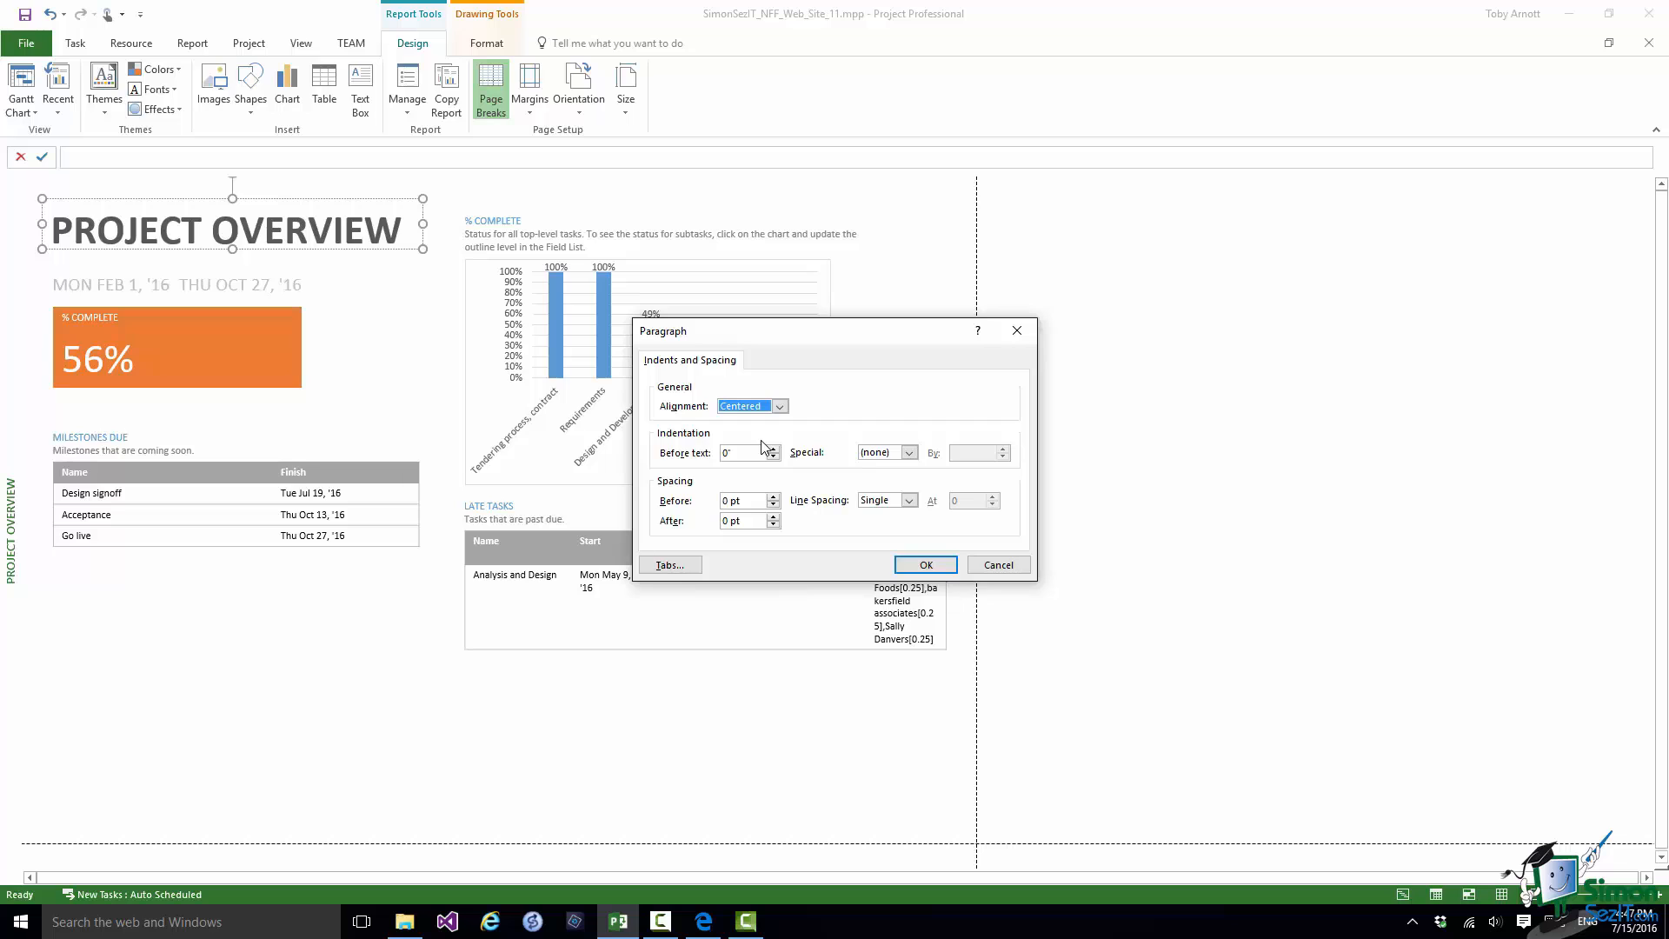
pyautogui.click(923, 565)
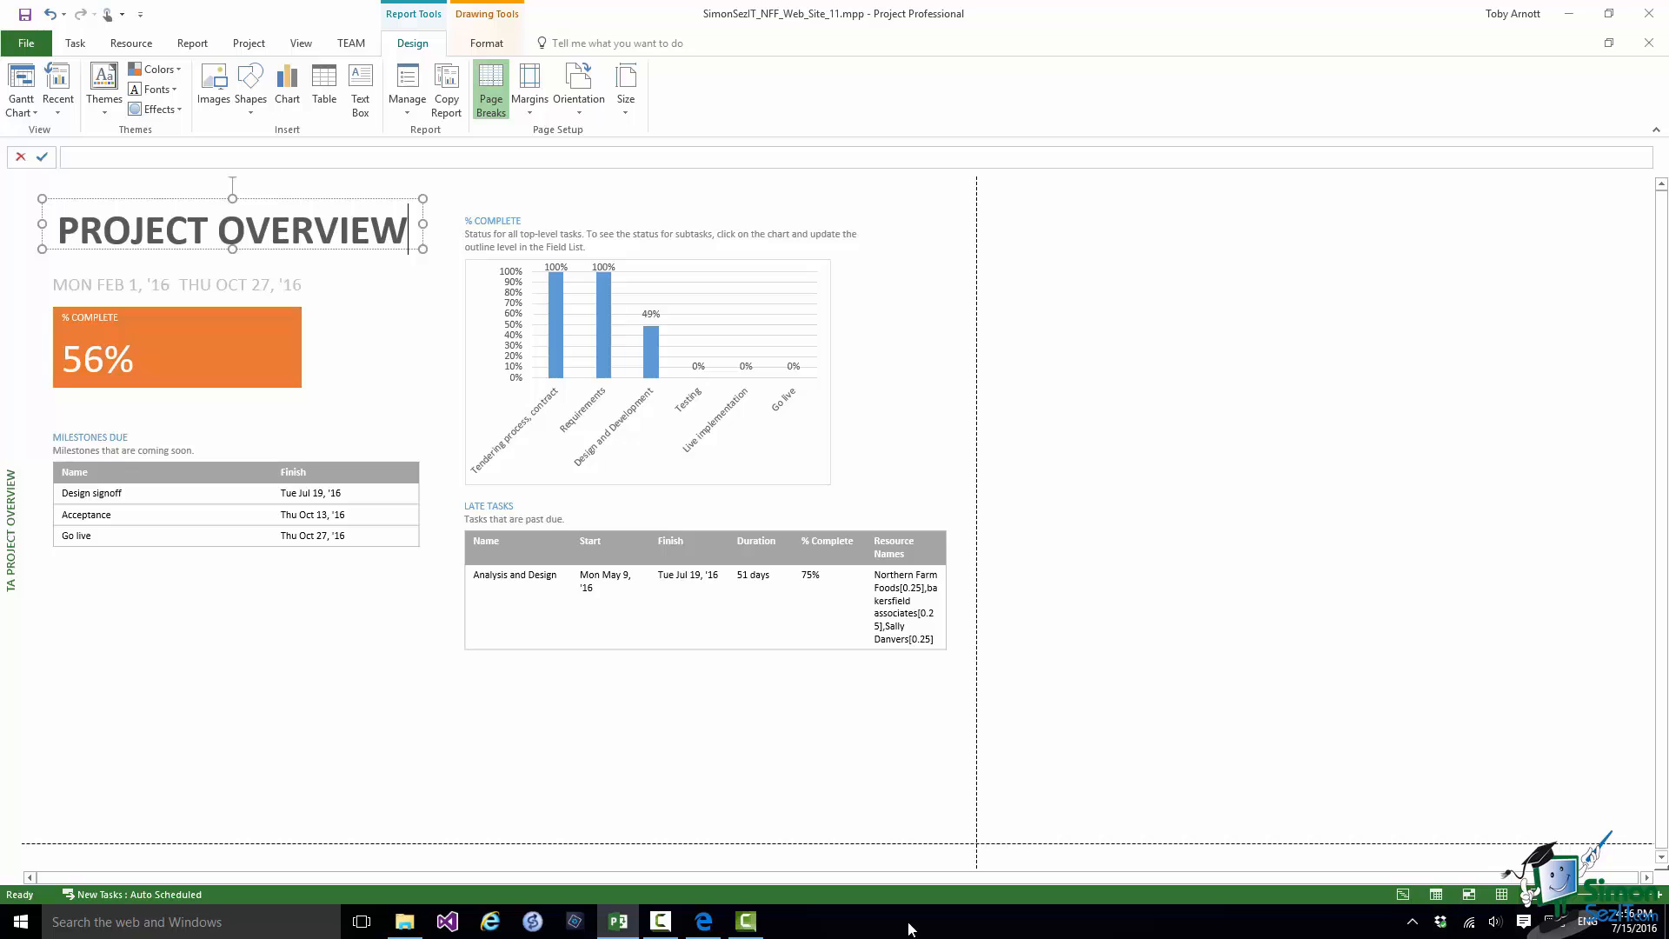
# Examine the fields behind the start and finish date tables under the title, and widen the Field List pane
pyautogui.click(254, 282)
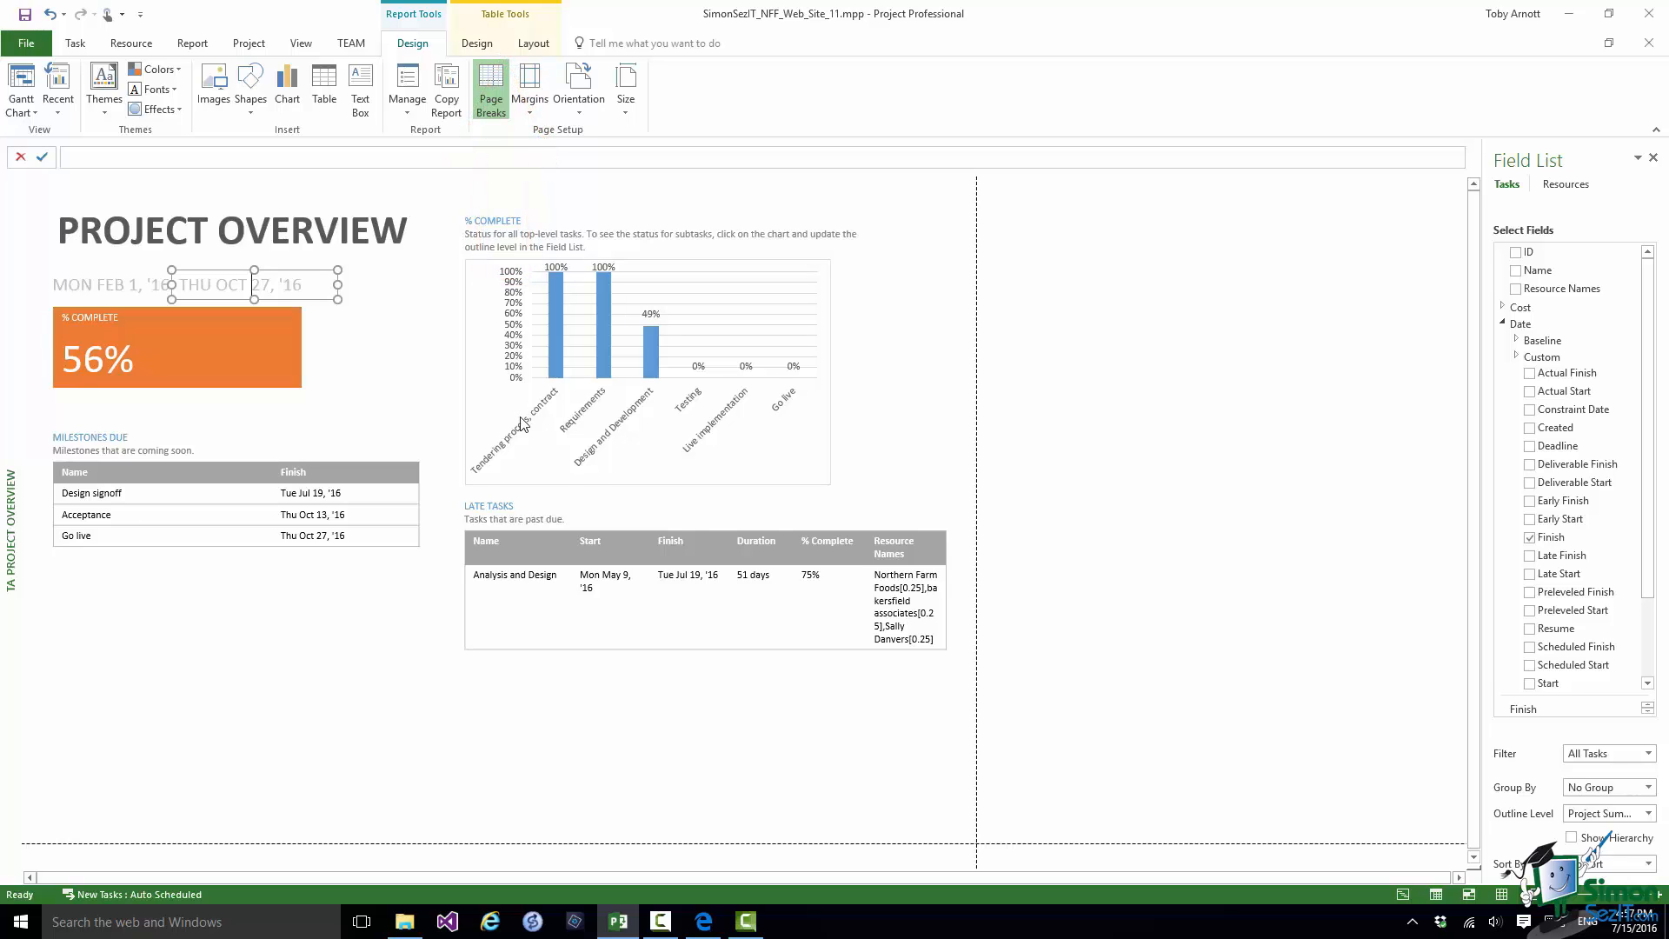
pyautogui.click(89, 285)
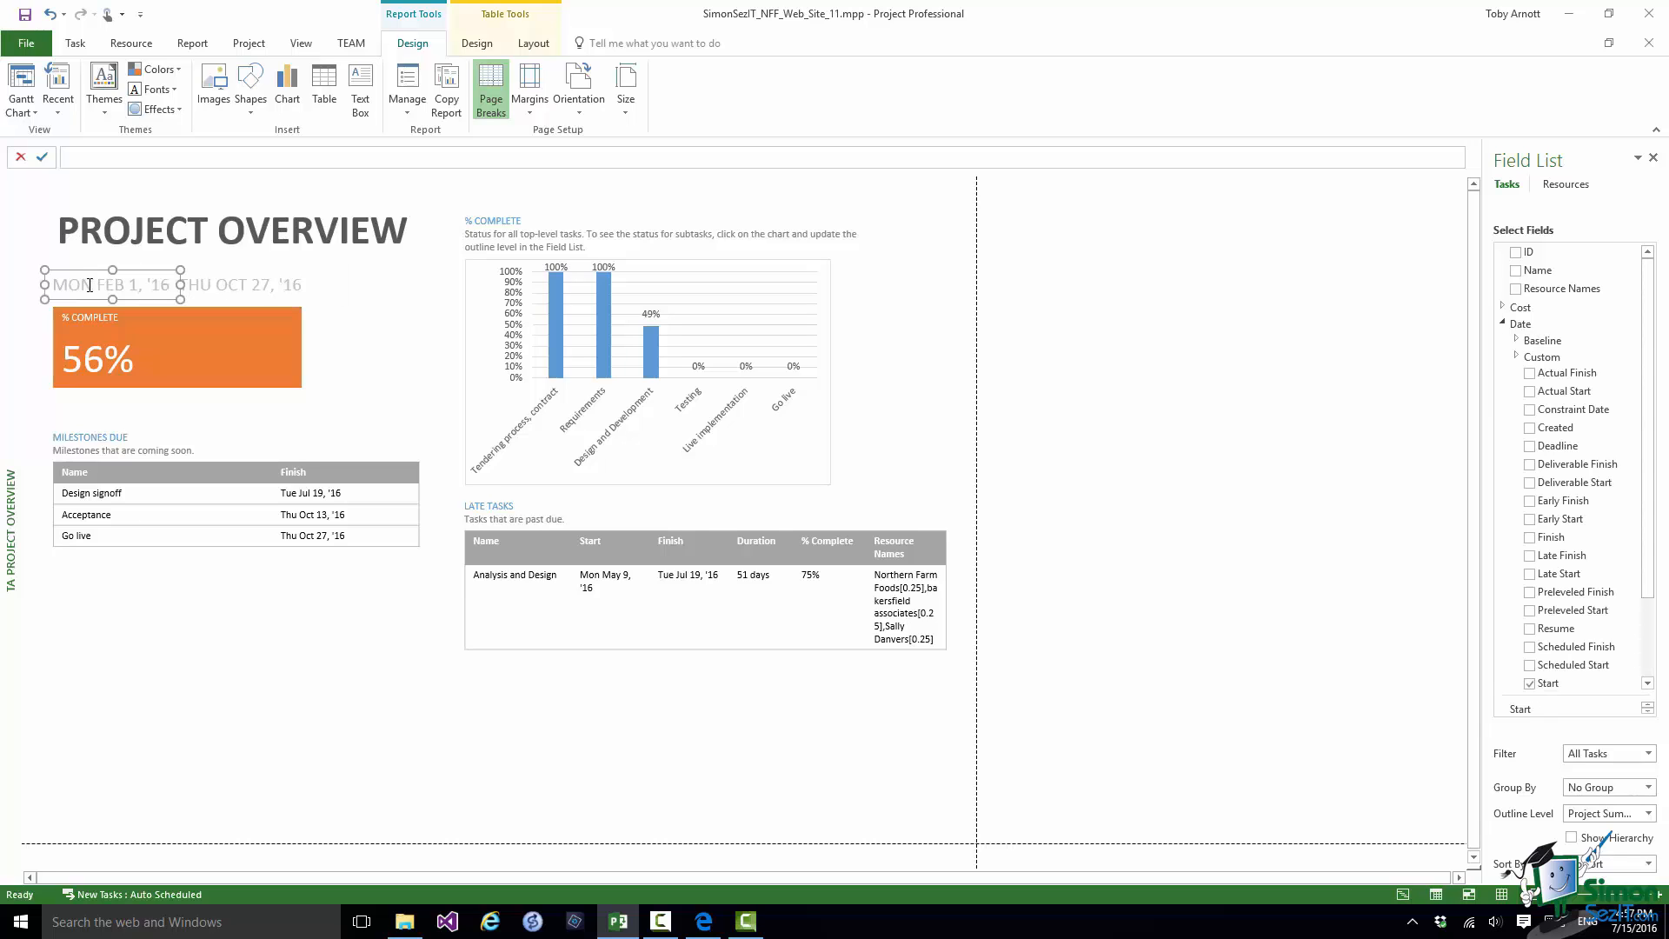
pyautogui.click(200, 285)
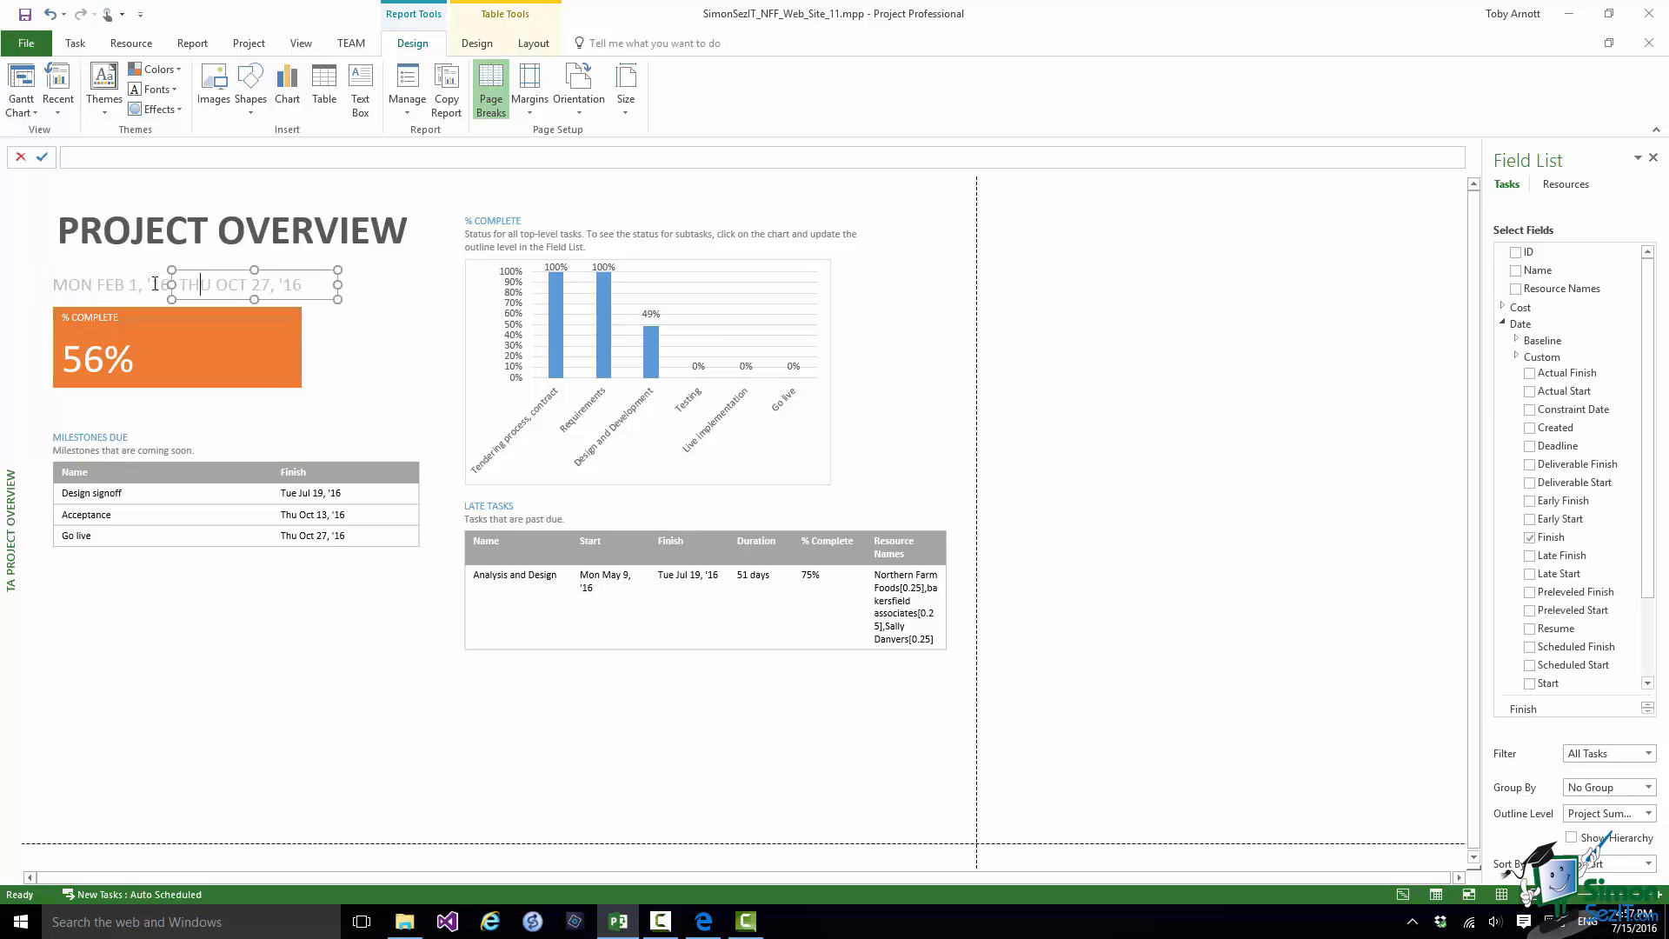
pyautogui.click(99, 284)
pyautogui.click(212, 288)
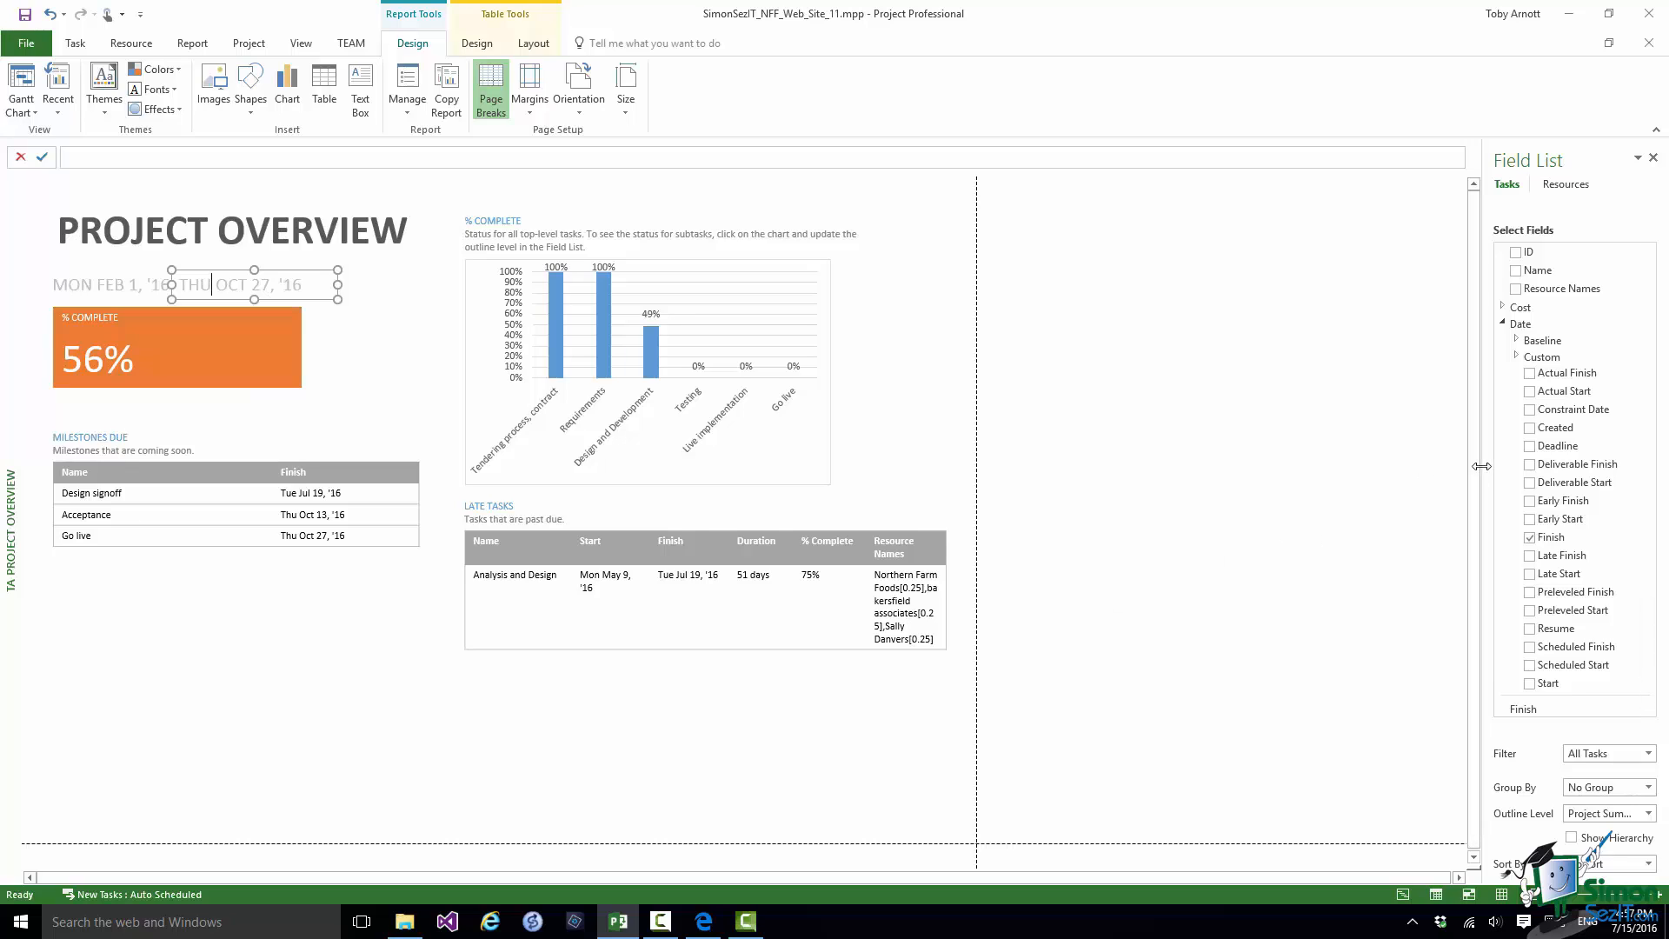
pyautogui.moveTo(1481, 465); pyautogui.dragTo(1377, 466)
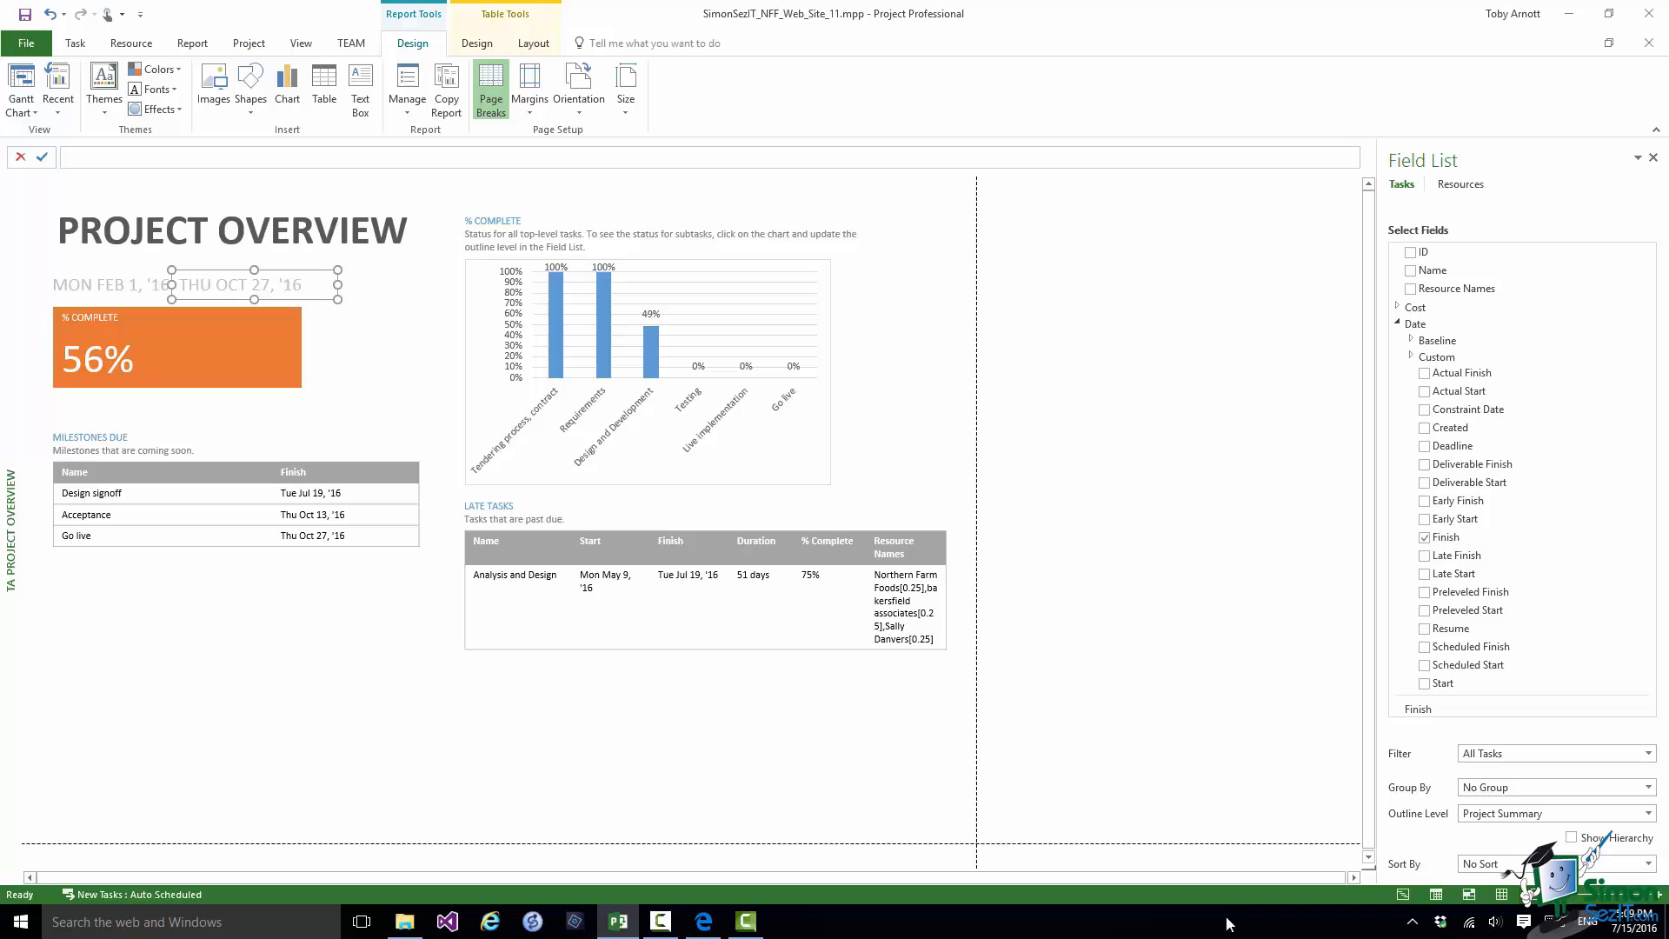
# Shift the finish date table horizontally to the right until its right edge roughly lines up with the title box
pyautogui.click(87, 287)
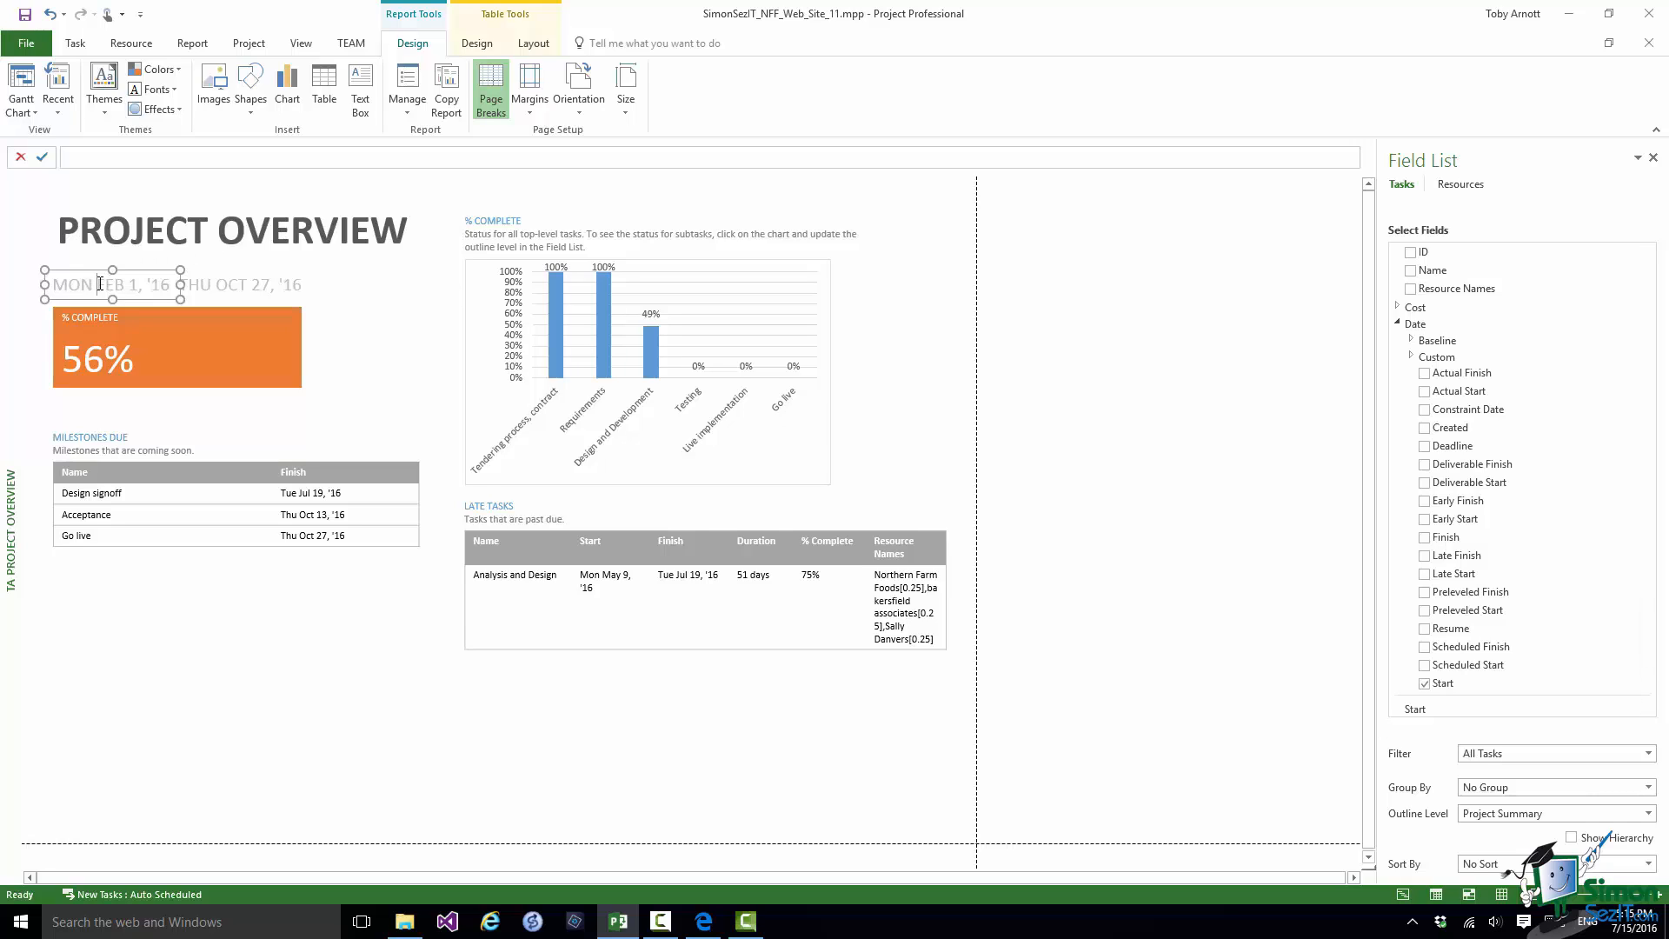
pyautogui.click(237, 285)
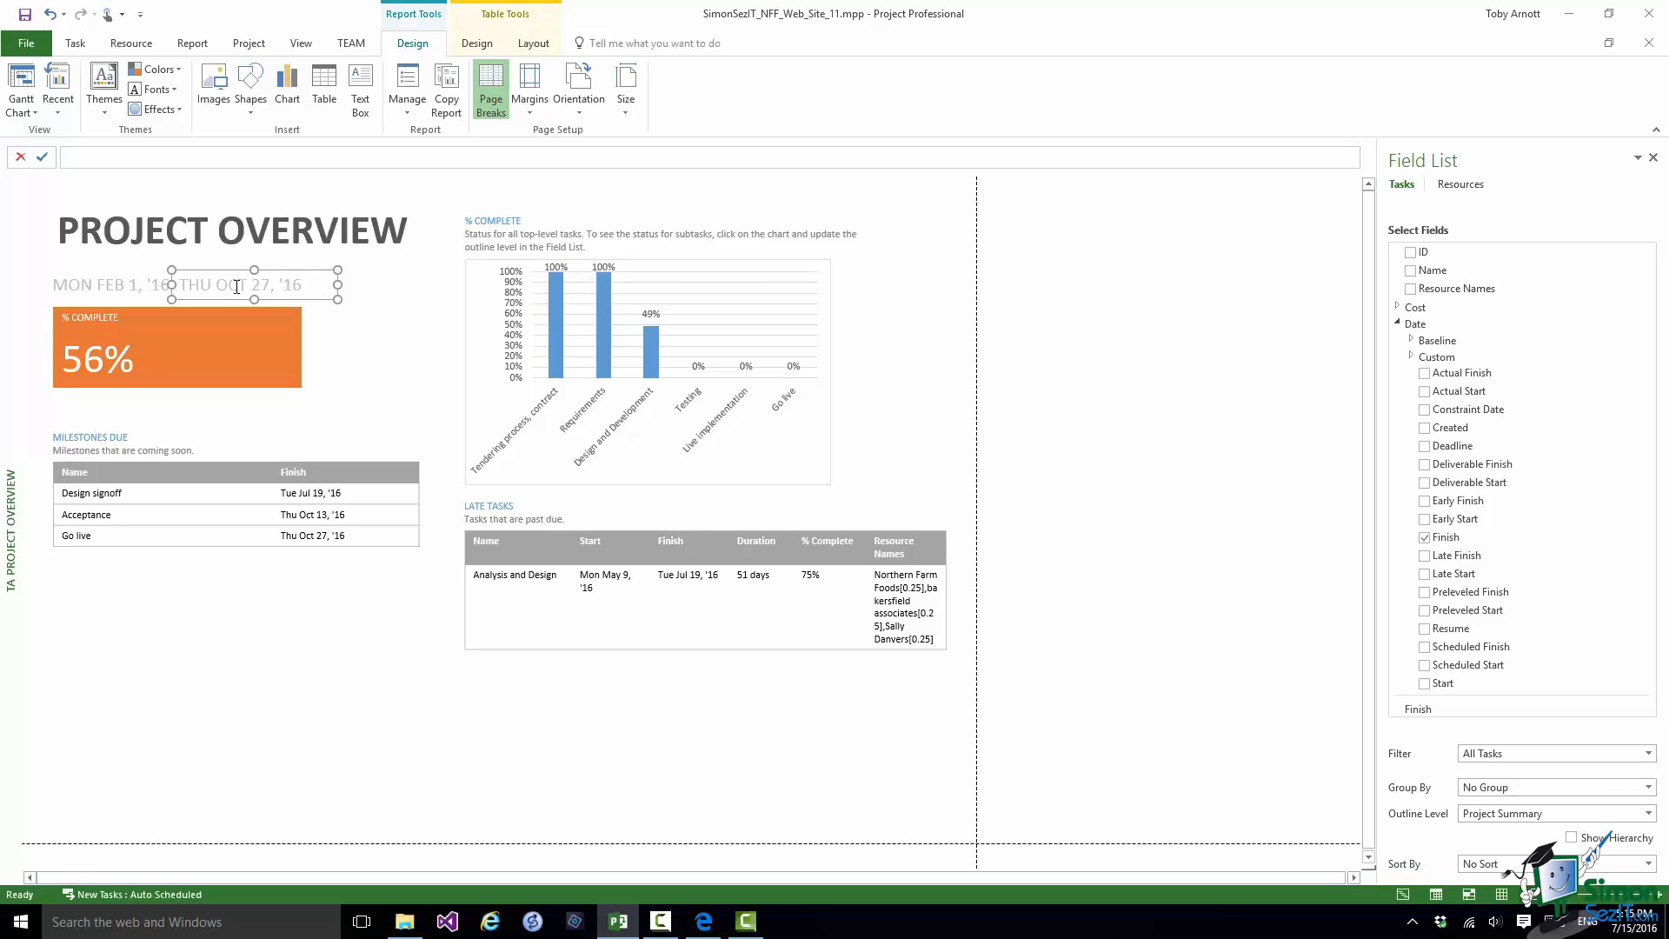
pyautogui.click(237, 285)
pyautogui.press('Right')
pyautogui.press('Right')
pyautogui.press('Right')
pyautogui.press('Right')
pyautogui.press('Right')
pyautogui.press('Right')
pyautogui.press('Right')
pyautogui.press('Right')
pyautogui.press('Right')
pyautogui.press('Right')
pyautogui.press('Right')
pyautogui.press('Right')
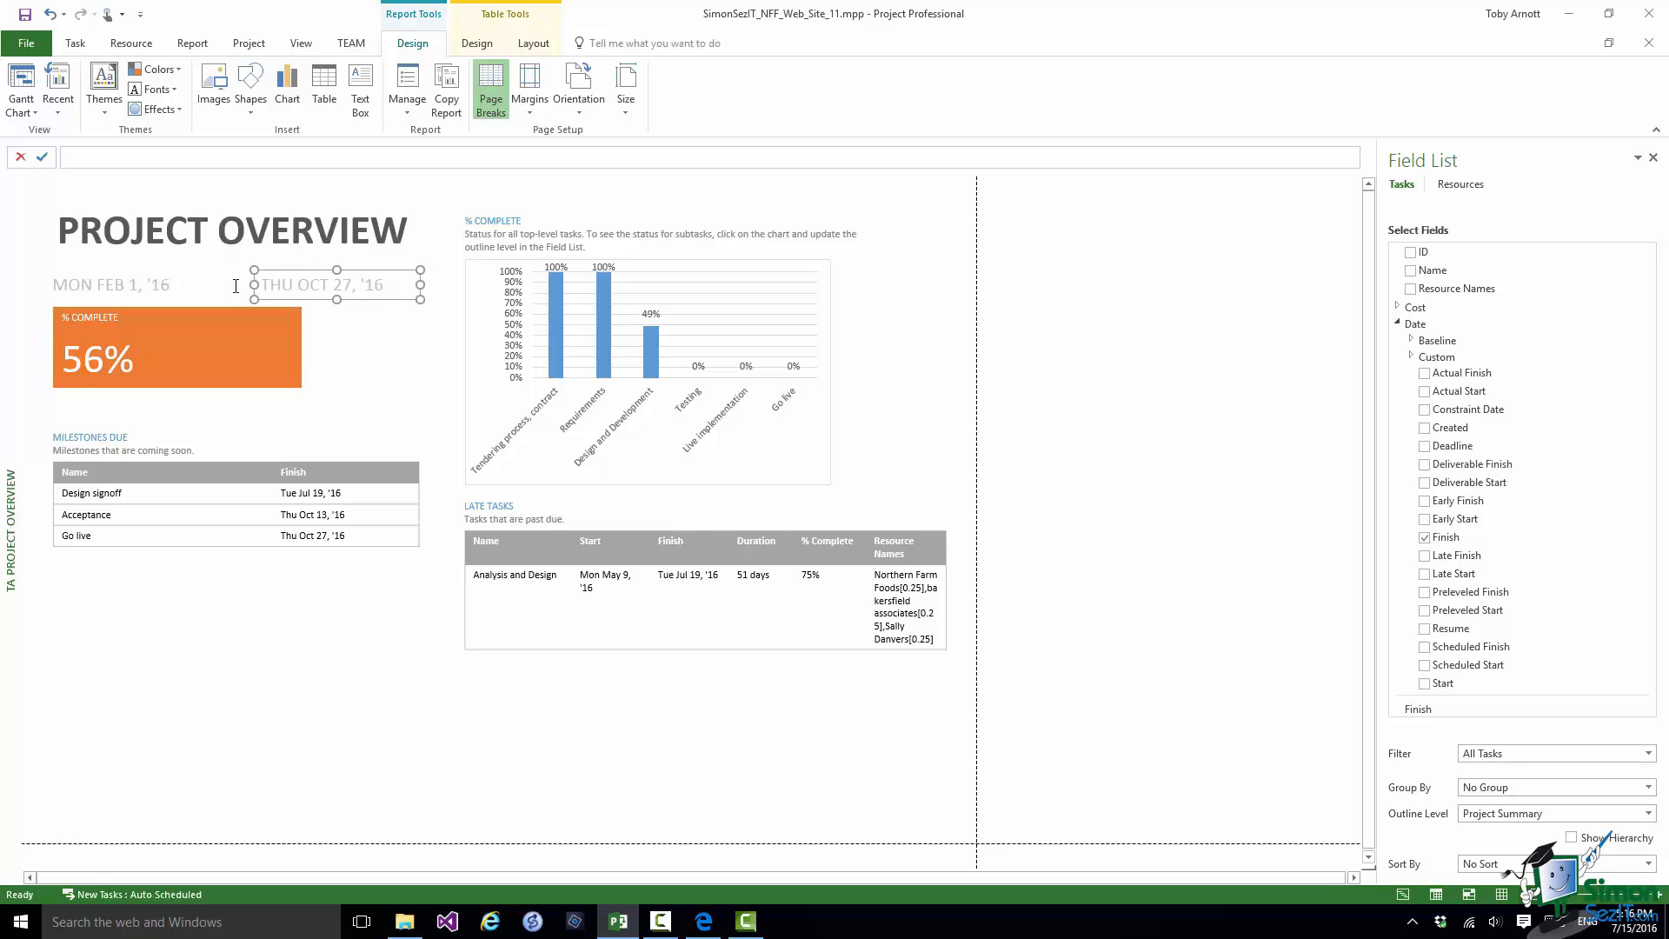
pyautogui.press('Left')
pyautogui.press('Left')
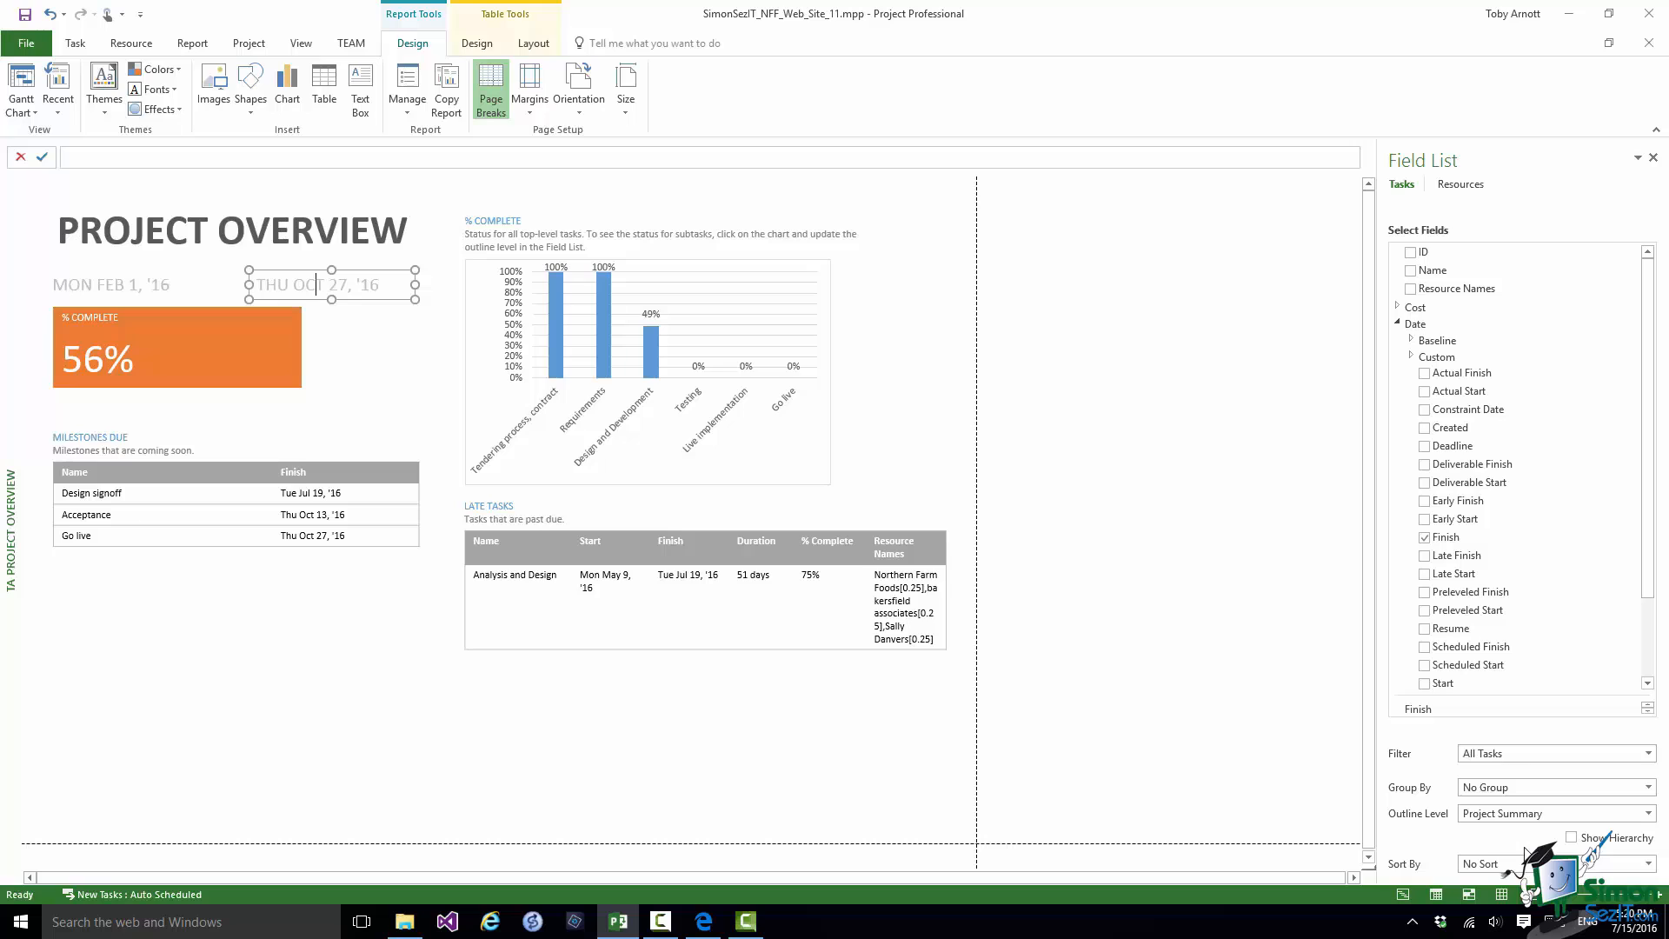
# Right-align the finish date within its table and widen the start date table to about 1.71"
pyautogui.click(532, 44)
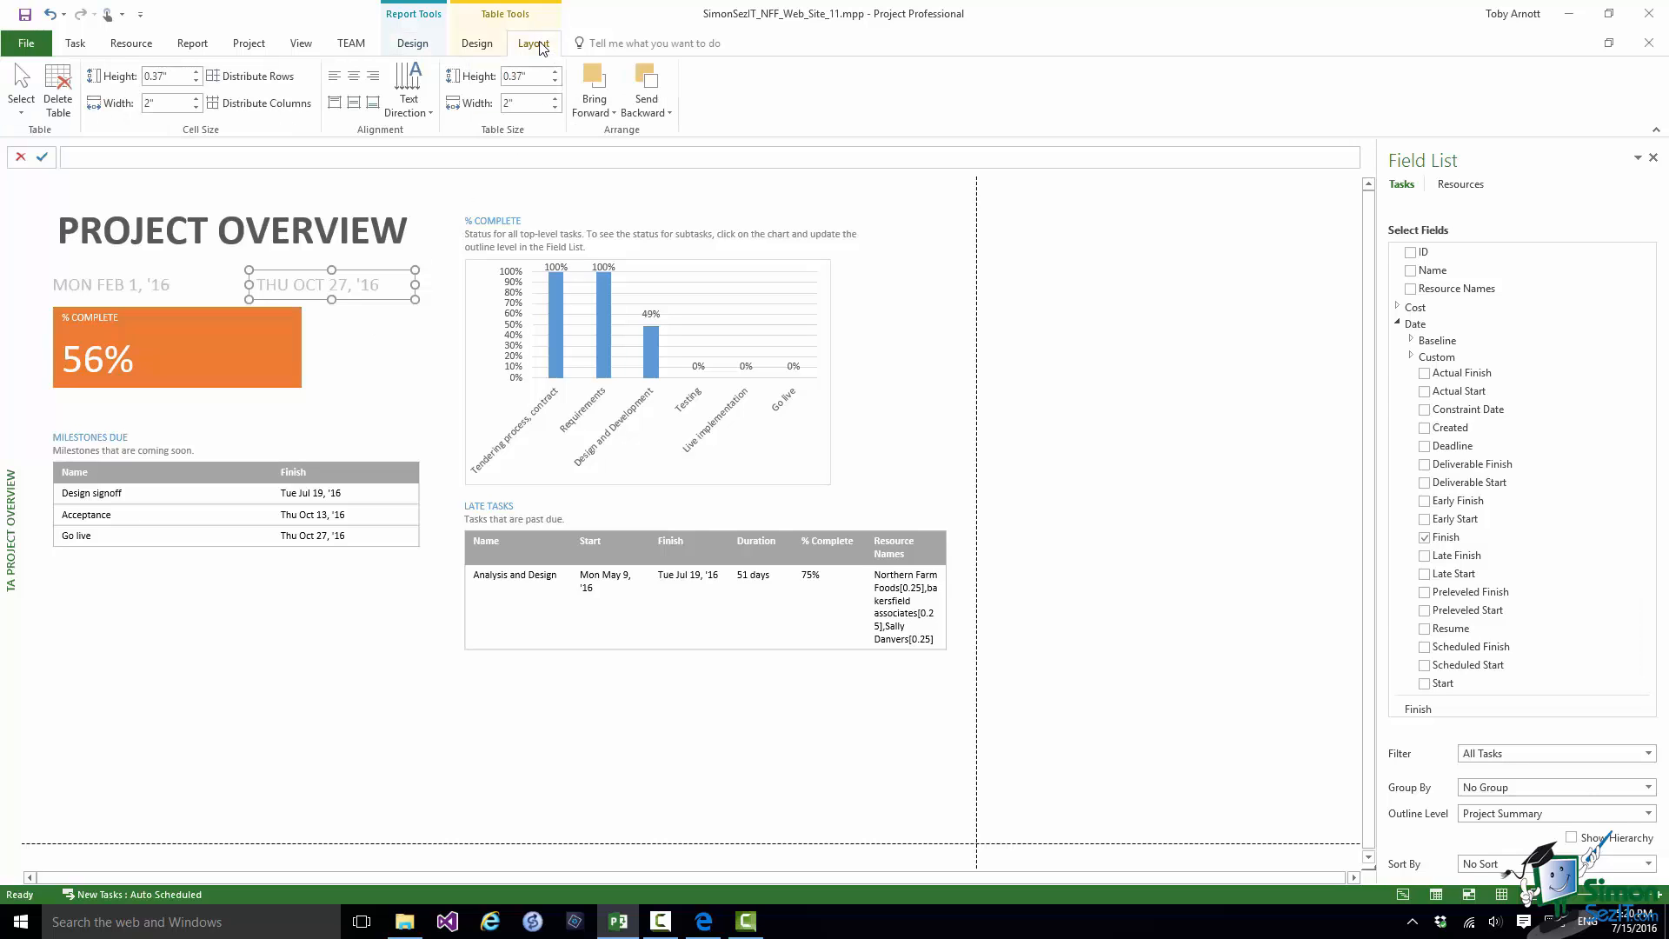
pyautogui.click(373, 77)
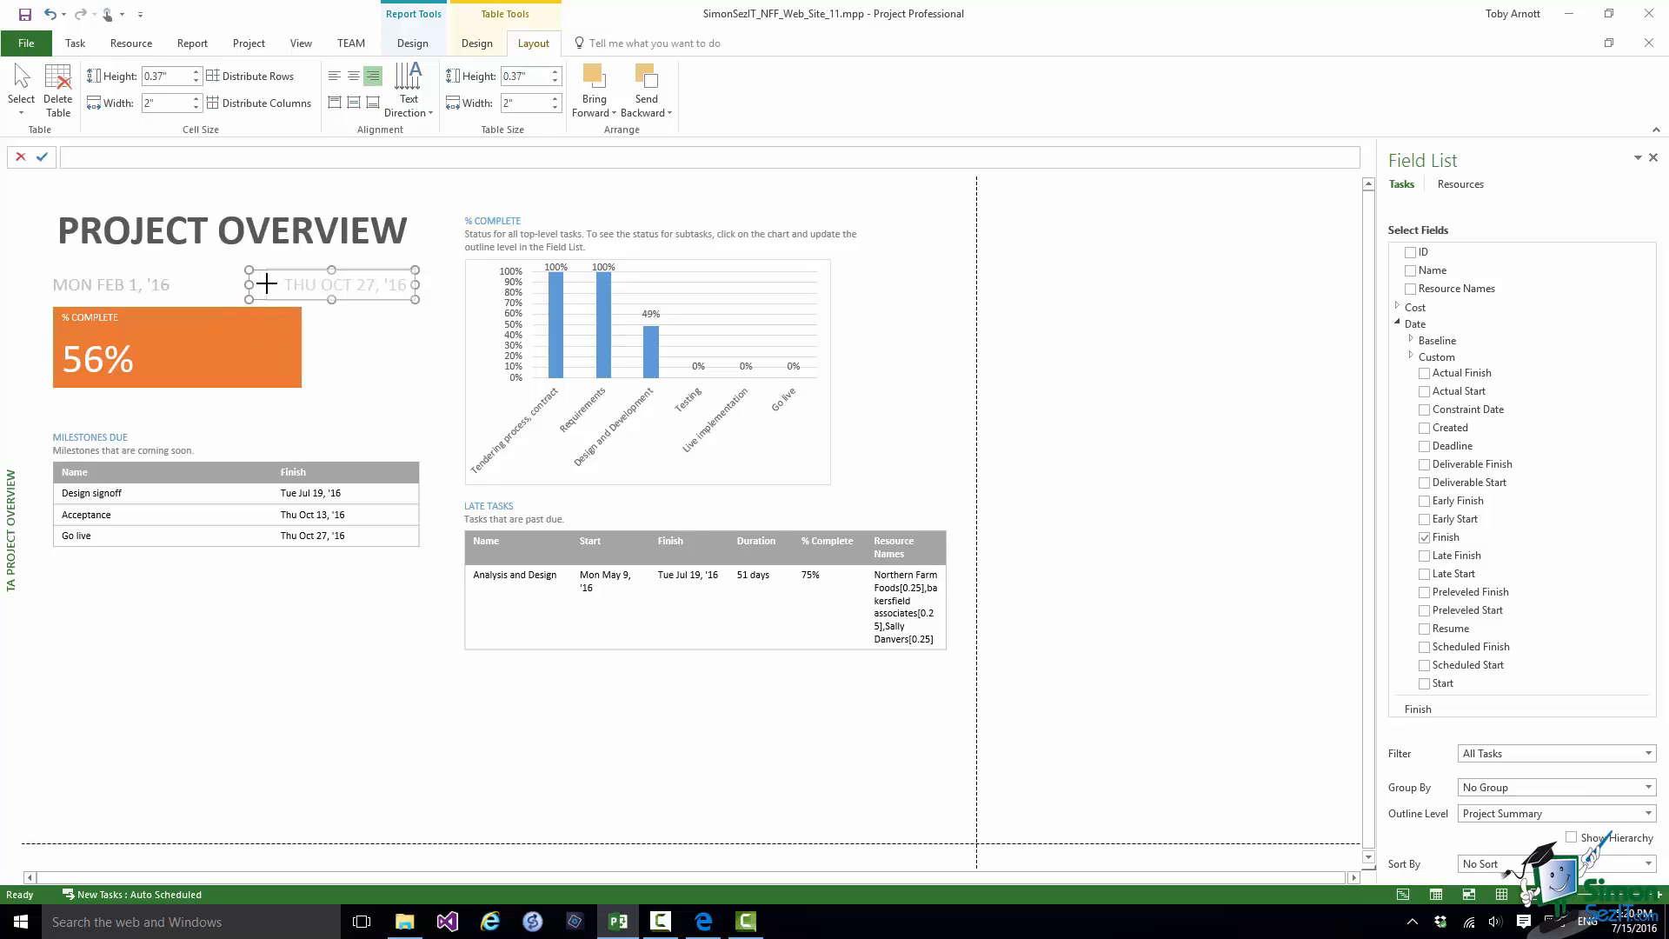
pyautogui.moveTo(266, 284); pyautogui.dragTo(268, 284)
pyautogui.click(109, 284)
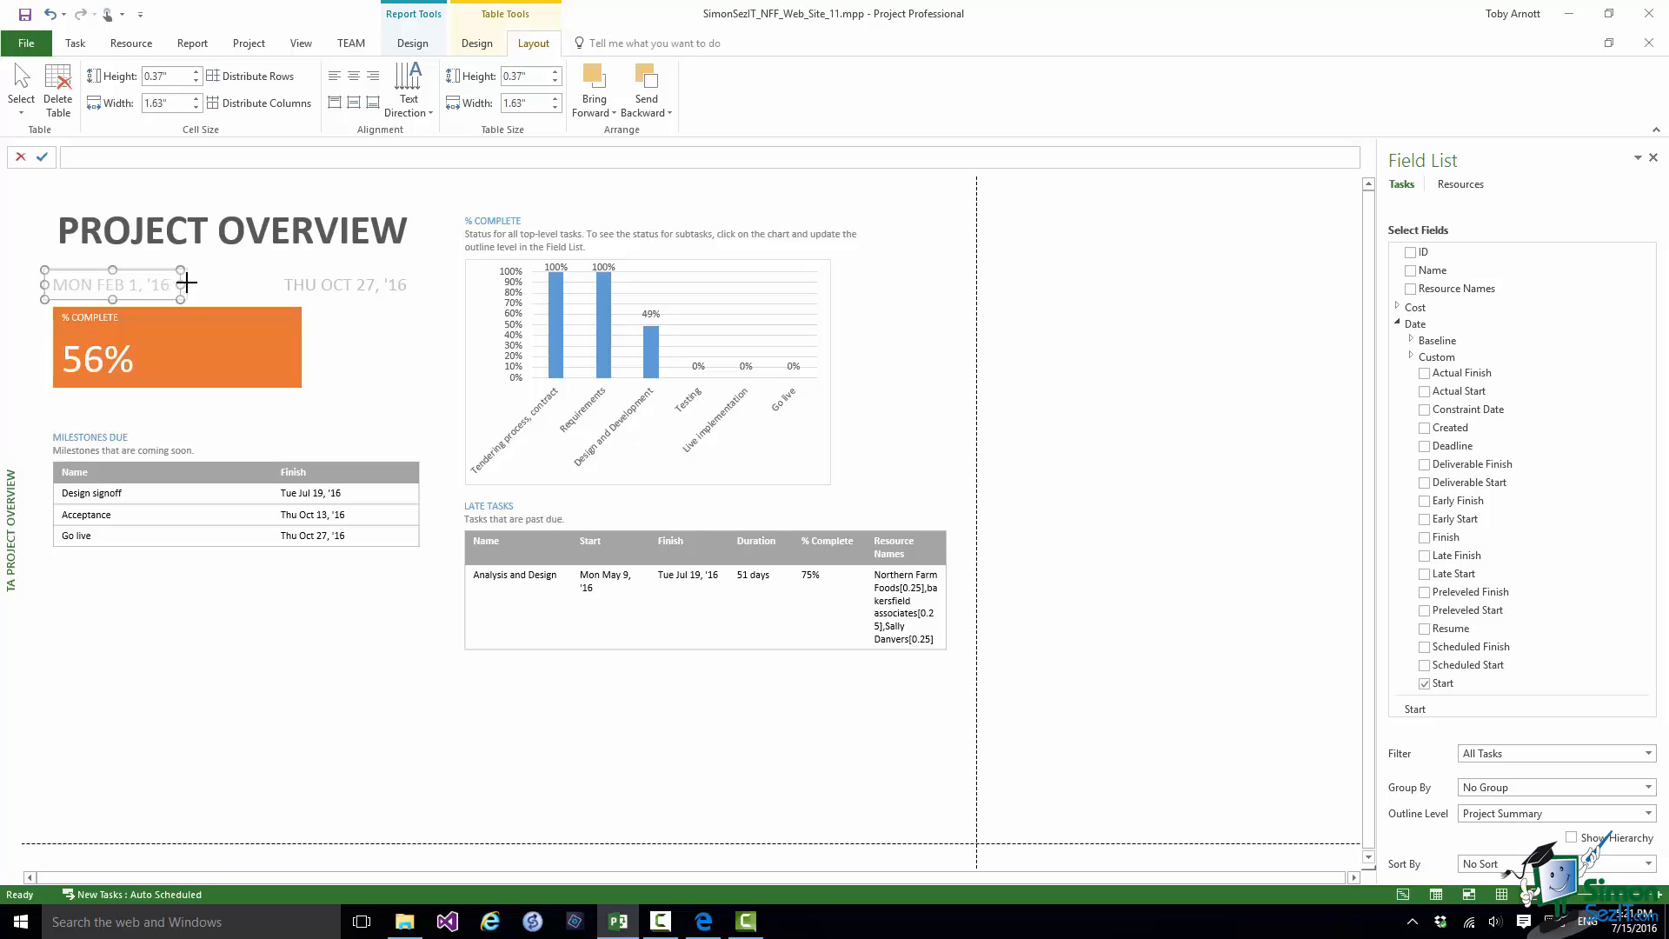
pyautogui.moveTo(187, 281); pyautogui.dragTo(194, 283)
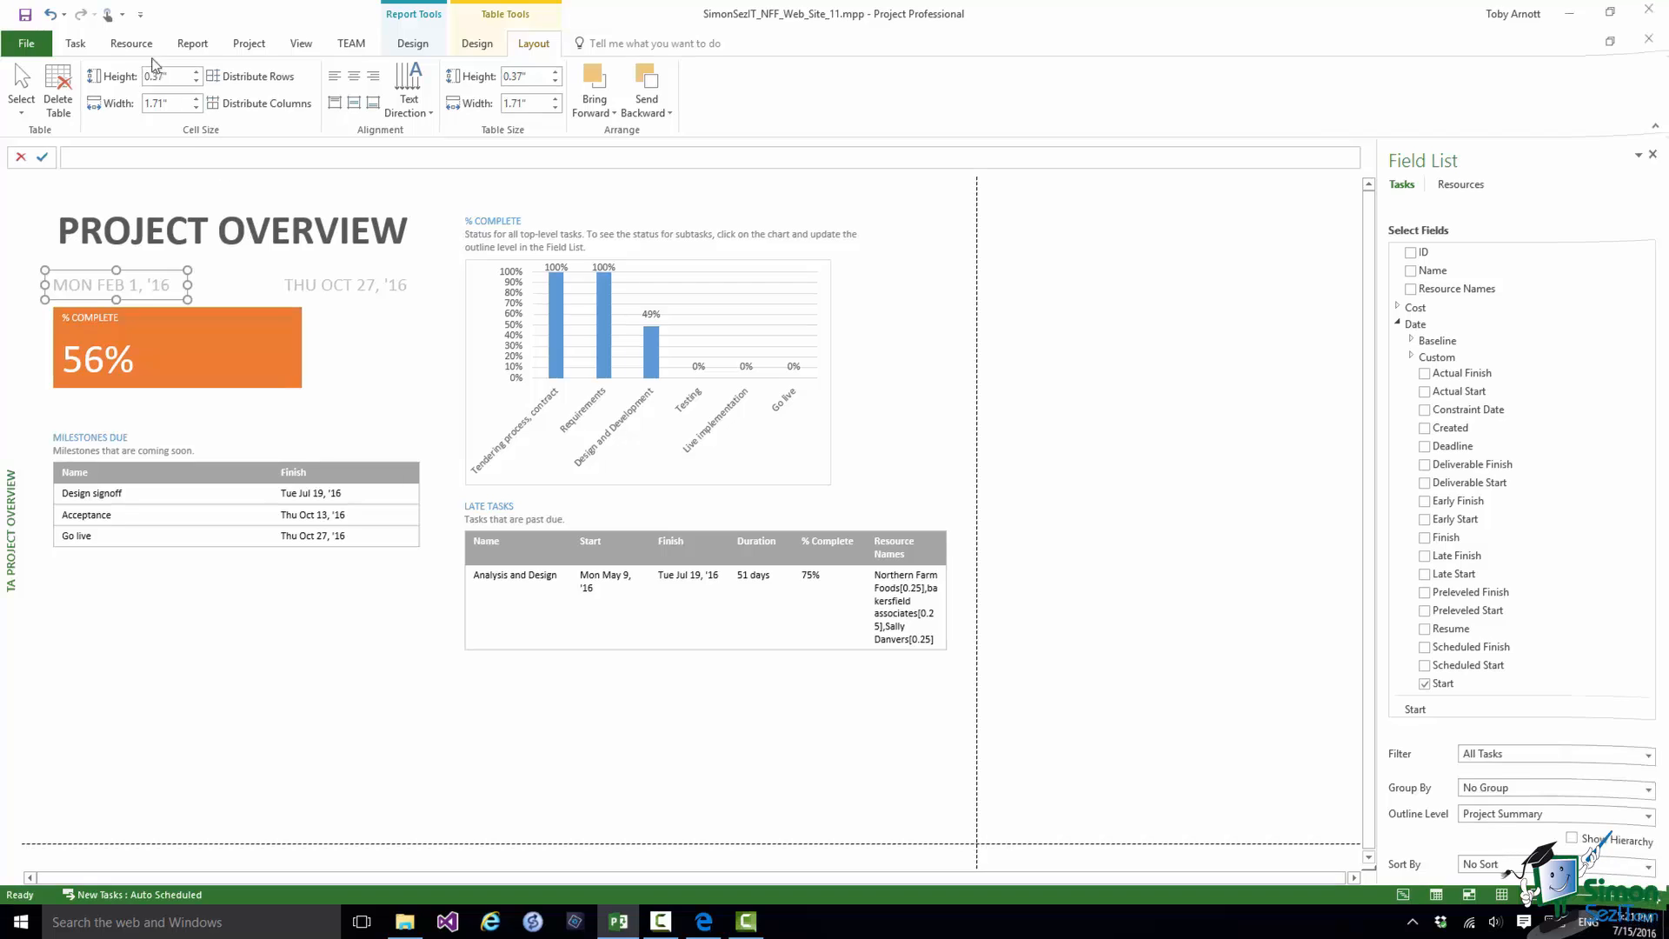
# Insert a small text box containing a hyphen between the start and finish dates
pyautogui.click(413, 43)
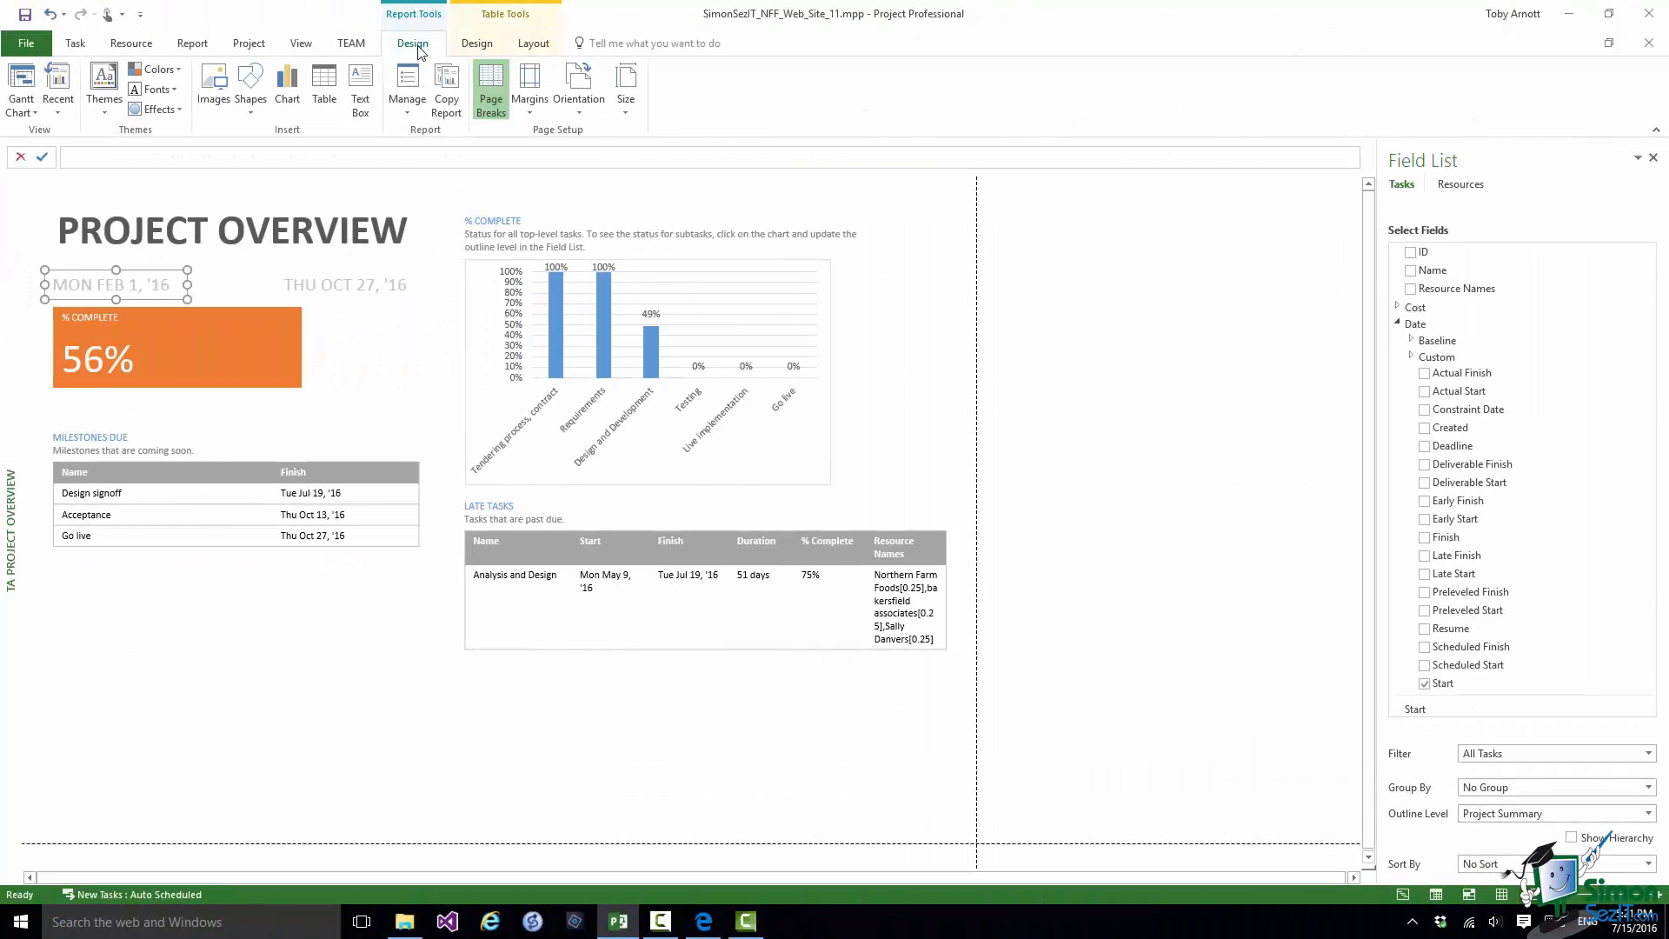
pyautogui.click(360, 87)
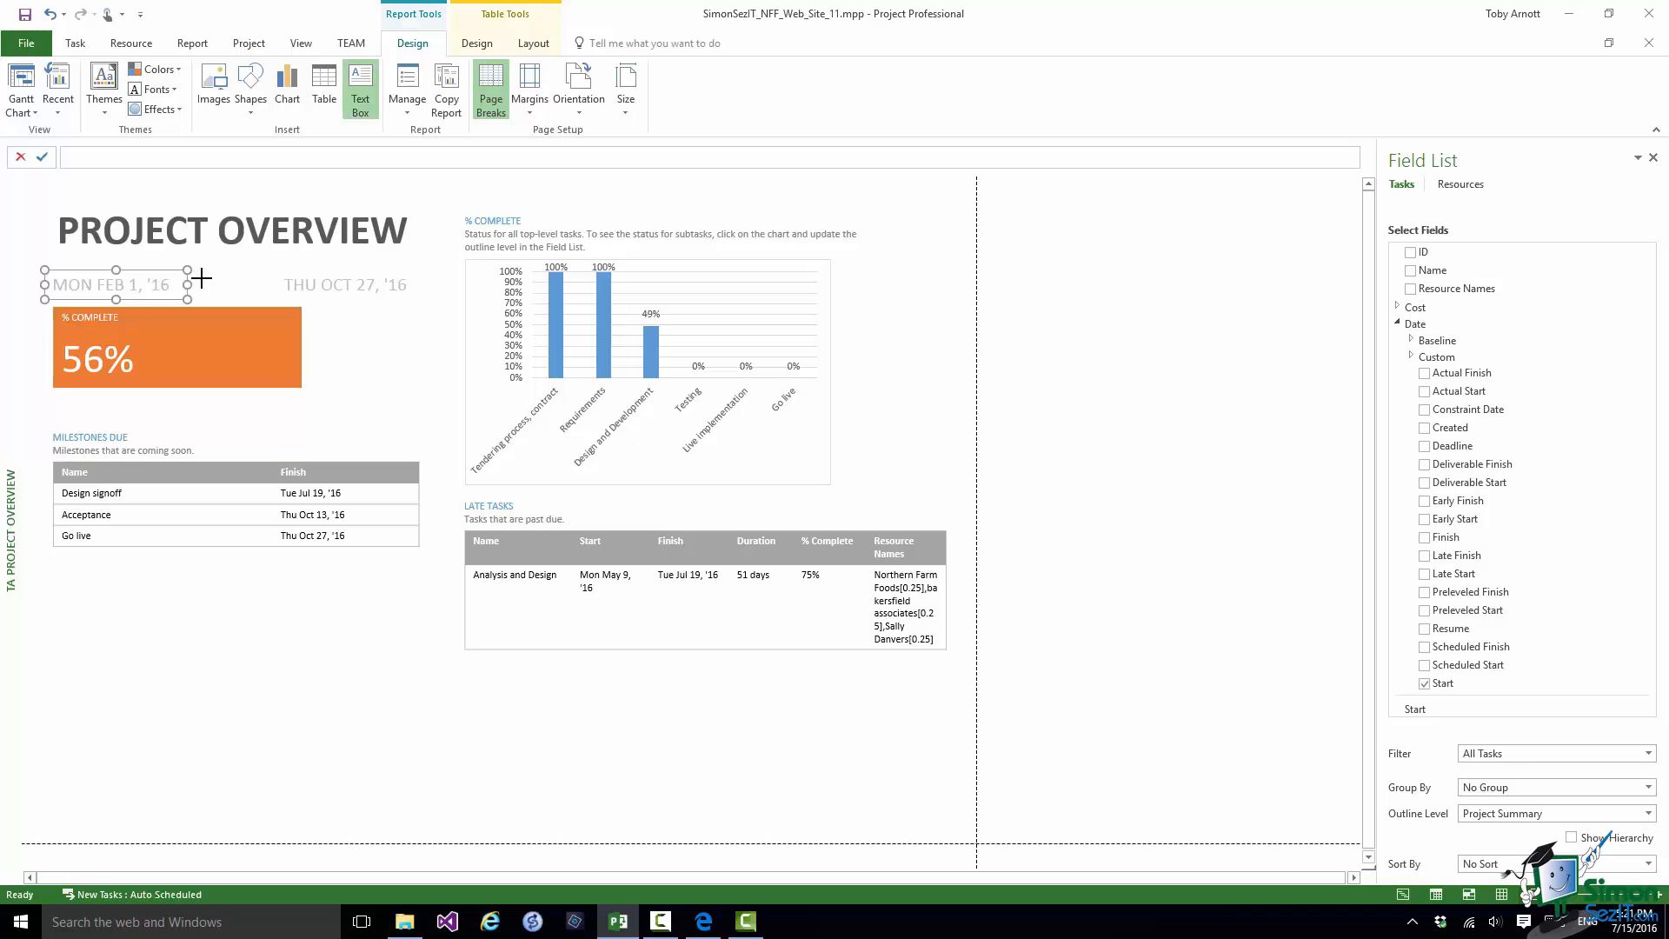
pyautogui.moveTo(203, 273); pyautogui.dragTo(237, 298)
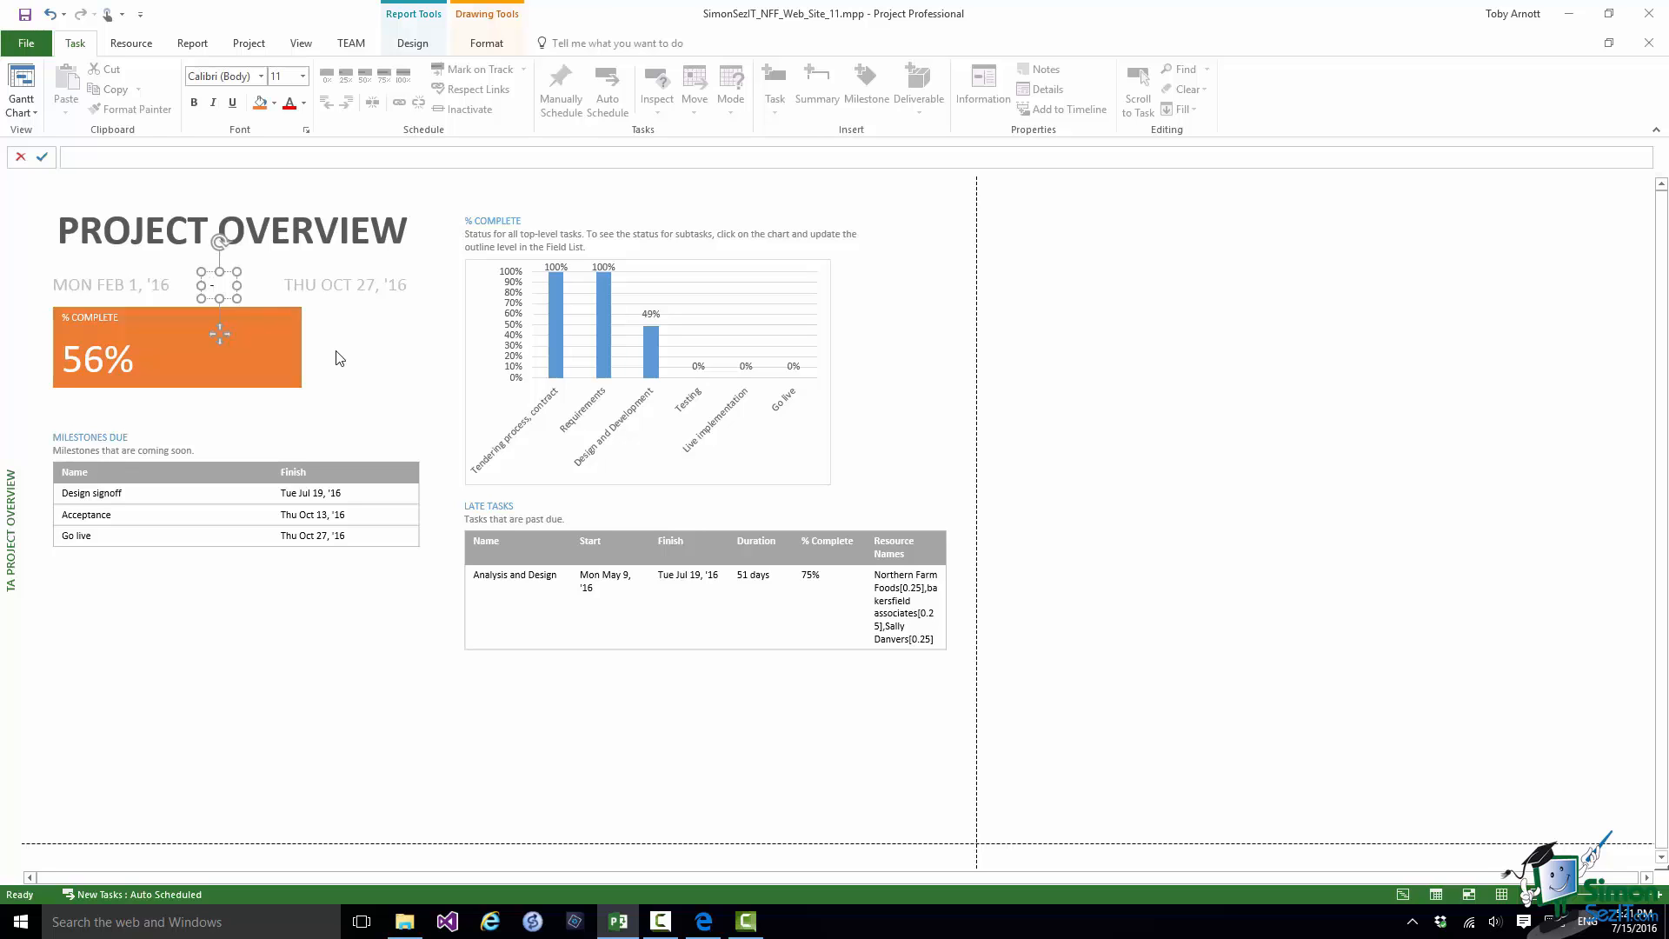
# Set the paragraph alignment of the hyphen text box to Centered
pyautogui.rightClick(226, 286)
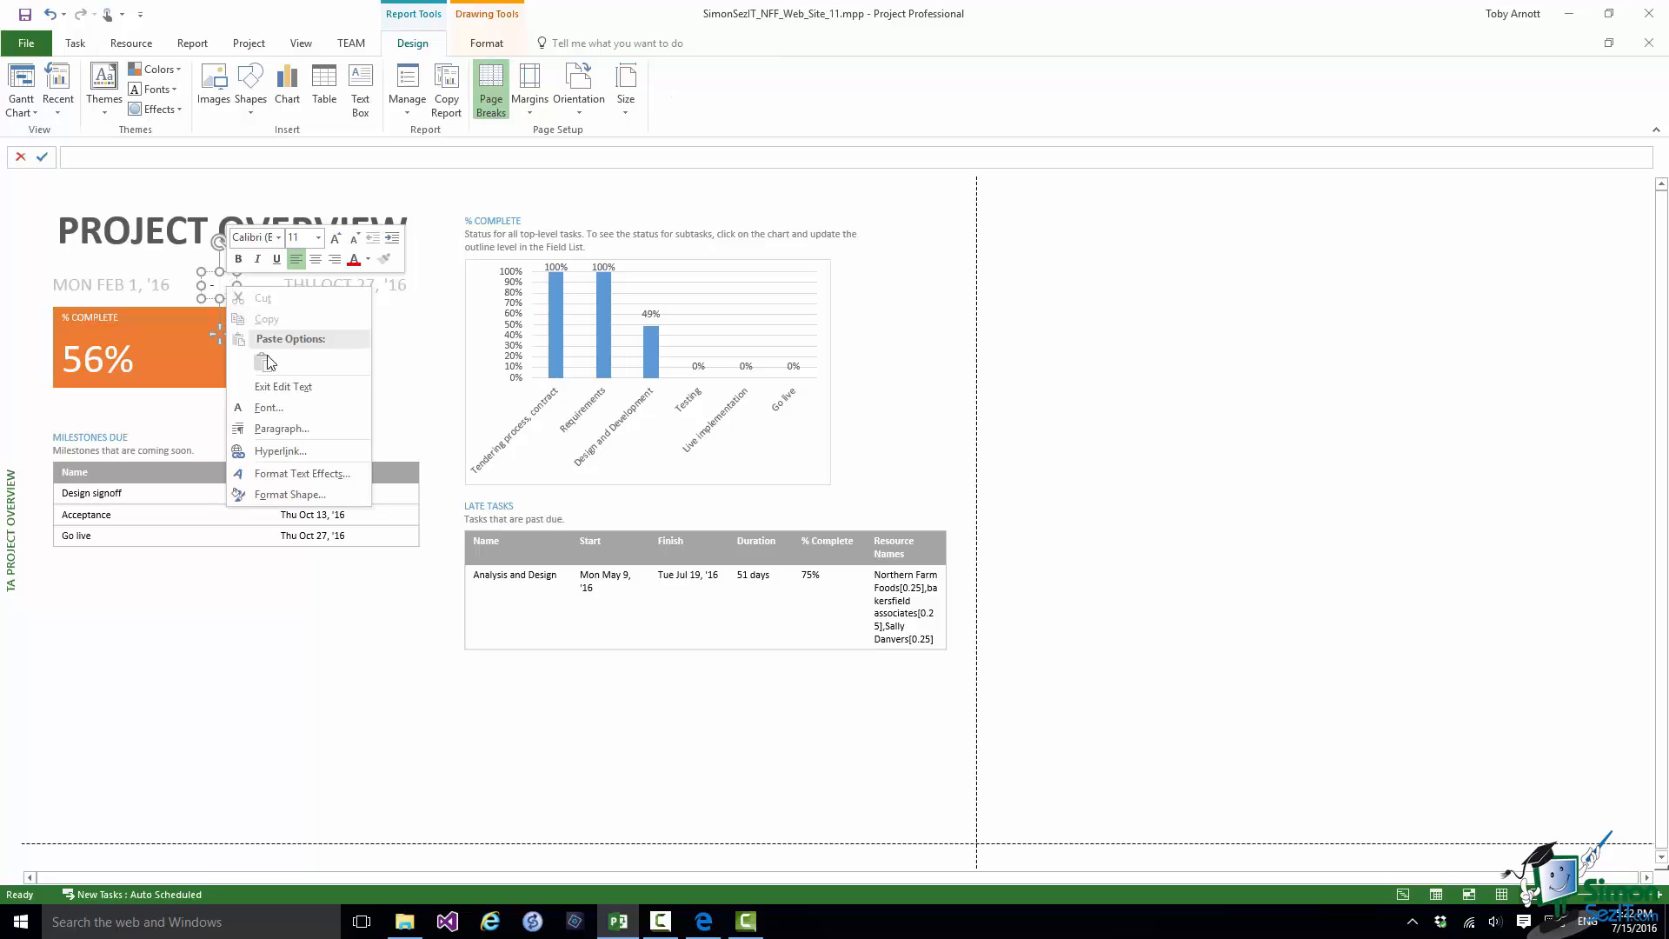
pyautogui.click(286, 429)
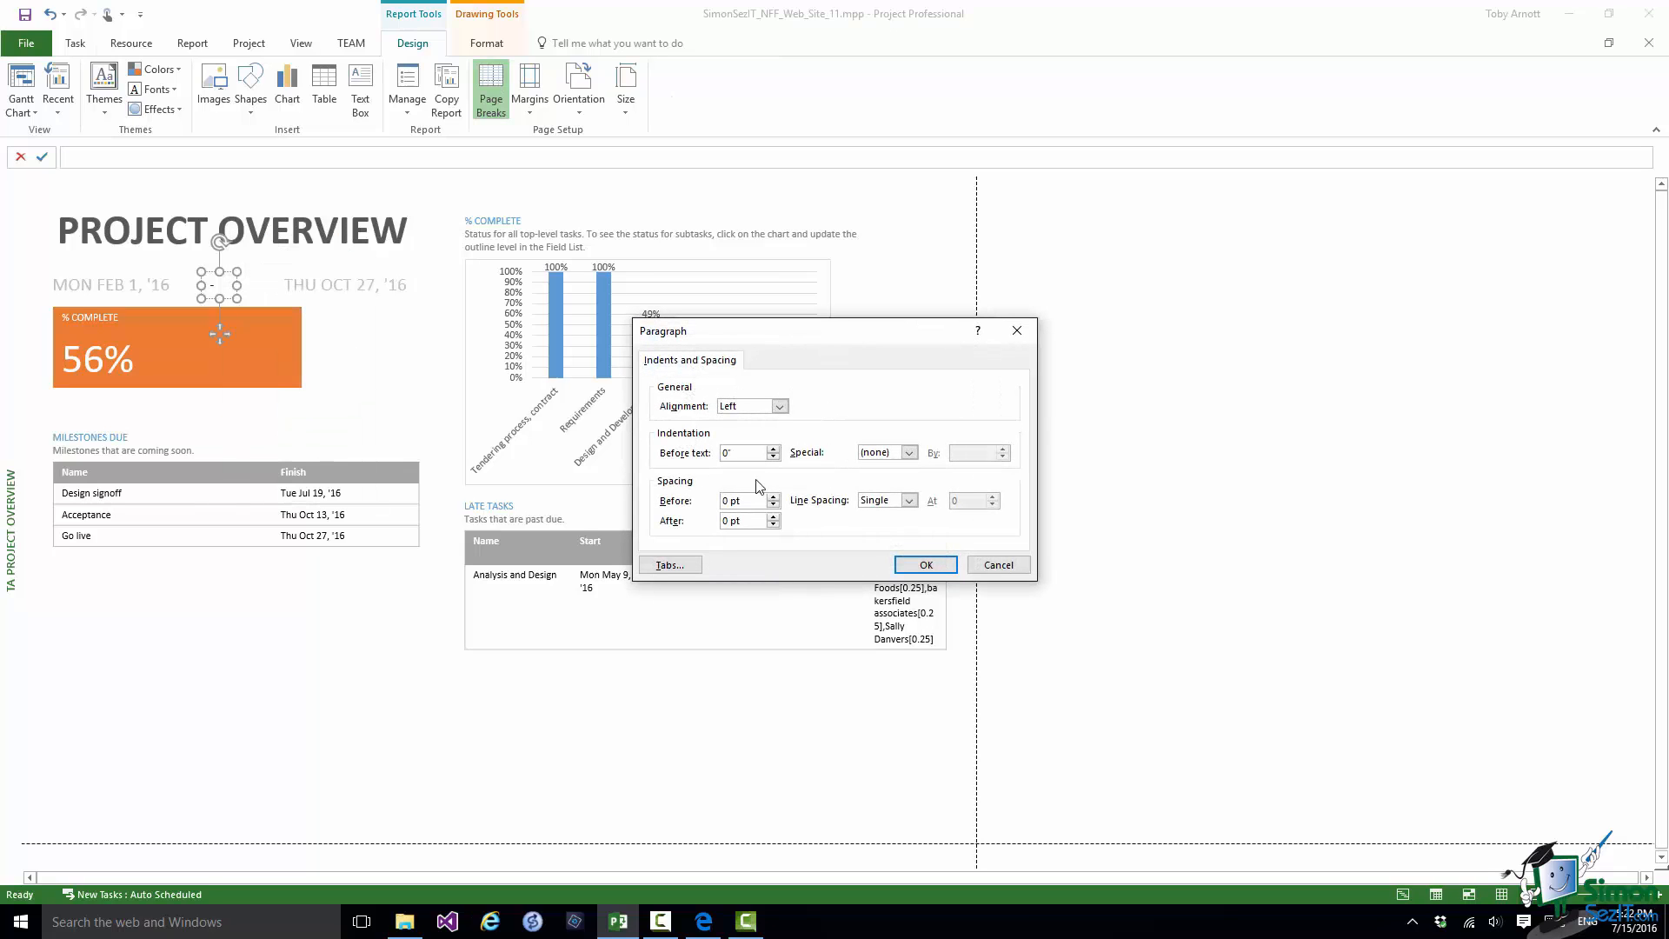
pyautogui.click(780, 407)
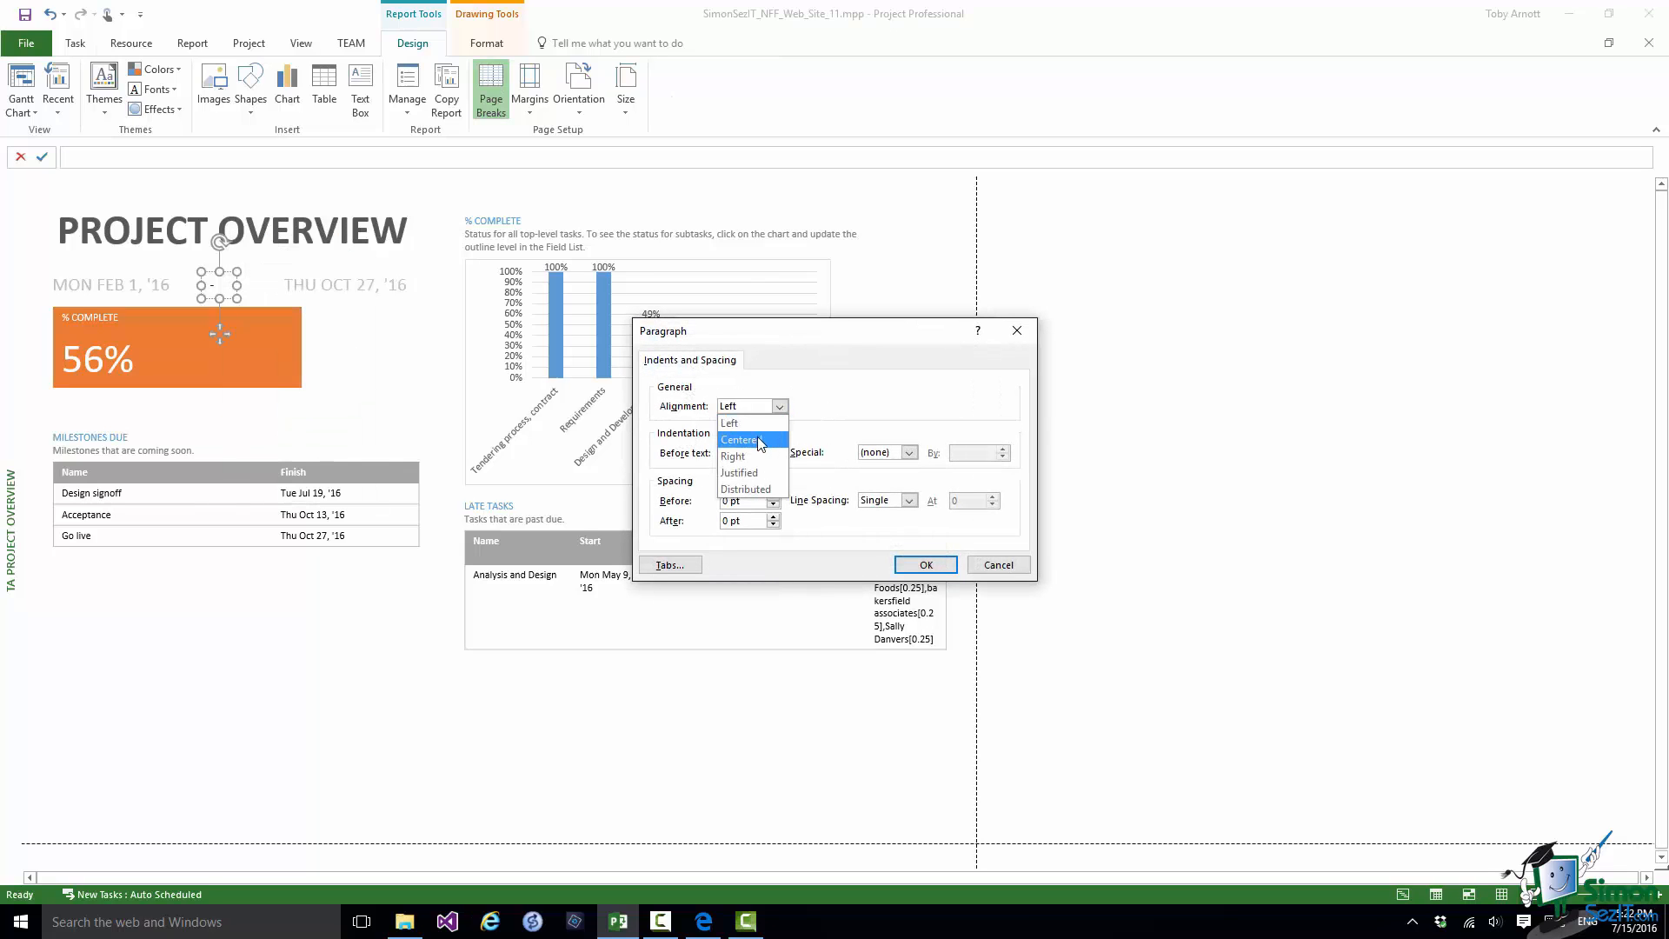
pyautogui.click(757, 439)
pyautogui.click(925, 564)
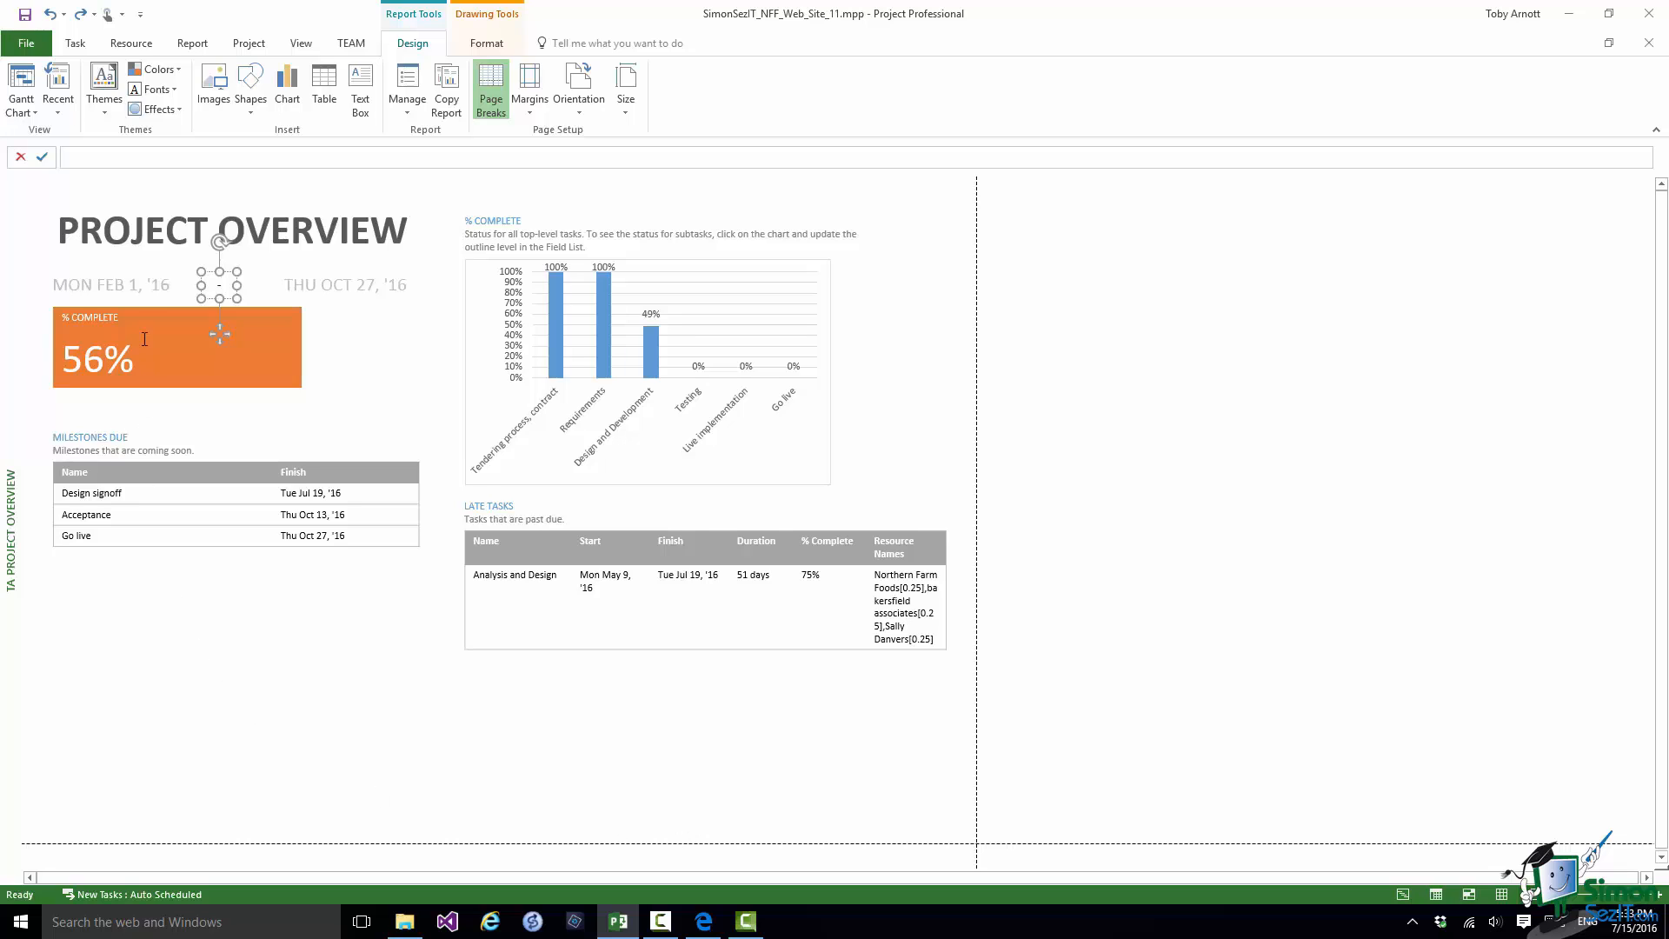
# Examine the text fill colors used by the start date and by the report title
pyautogui.click(127, 290)
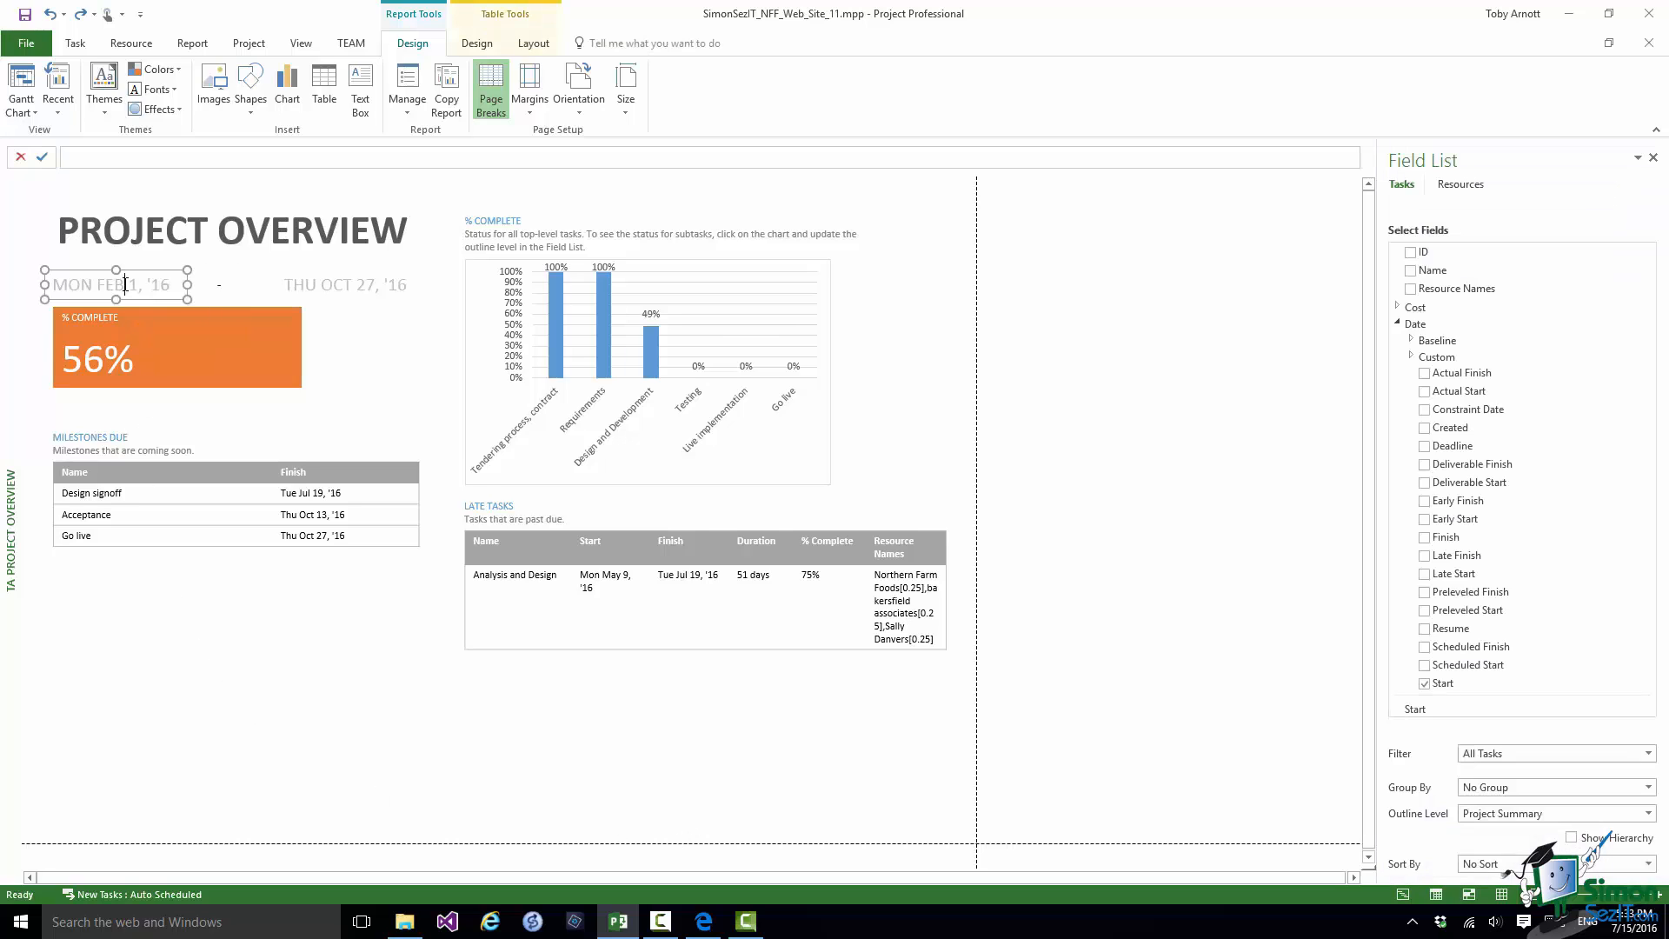
pyautogui.click(477, 44)
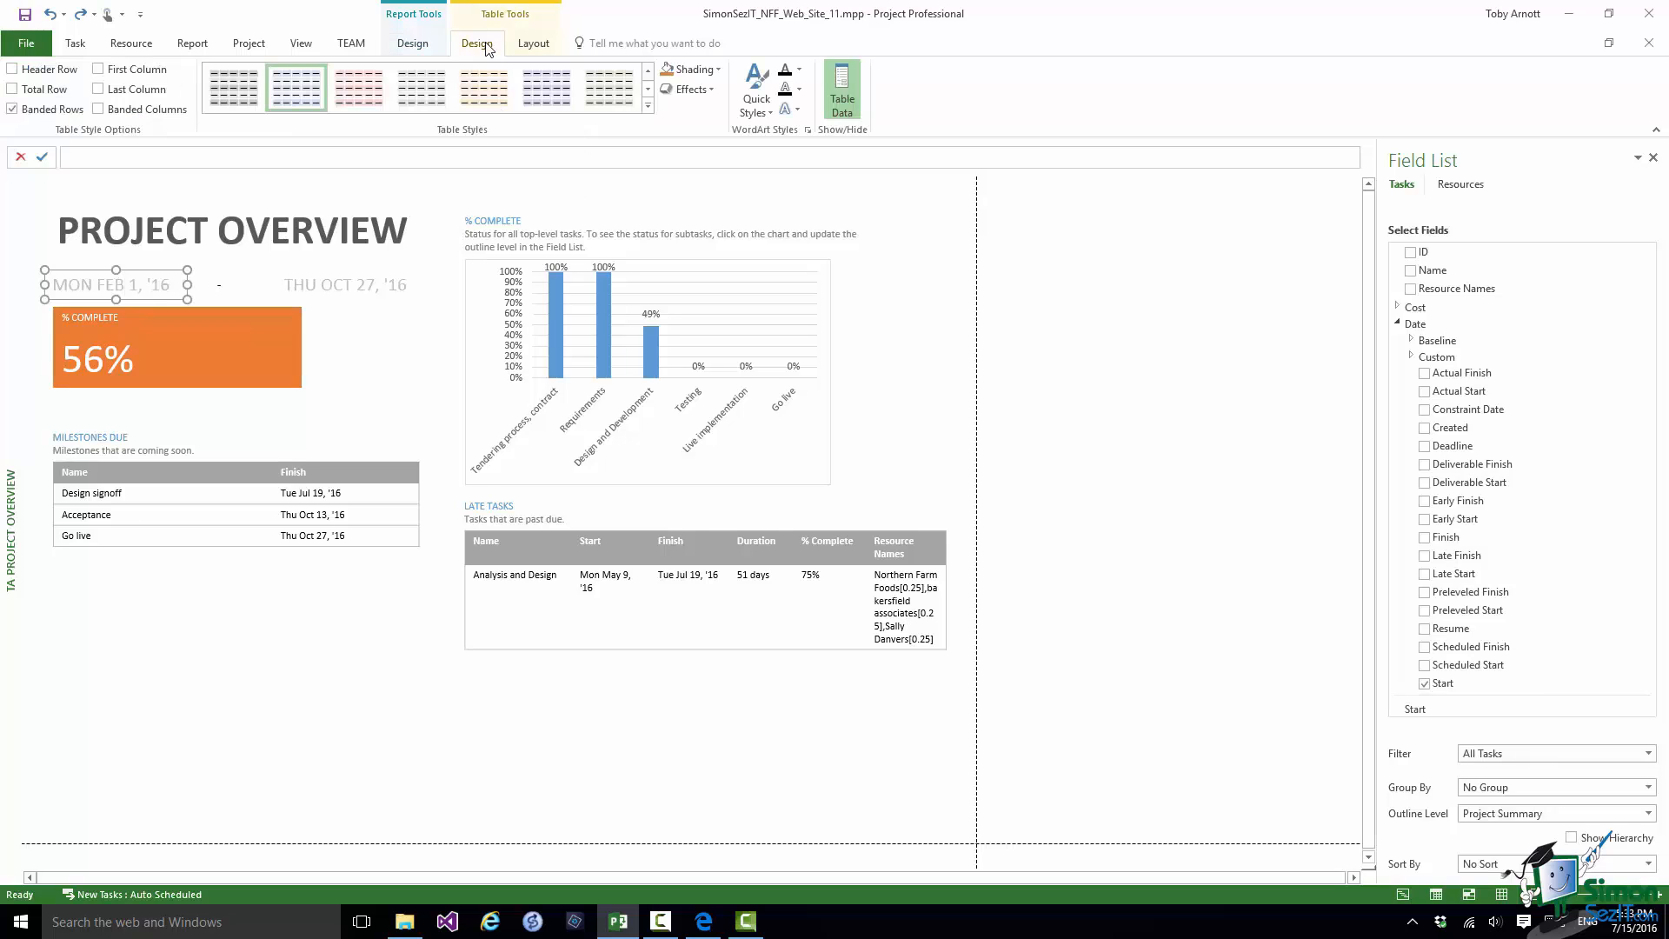
pyautogui.click(808, 131)
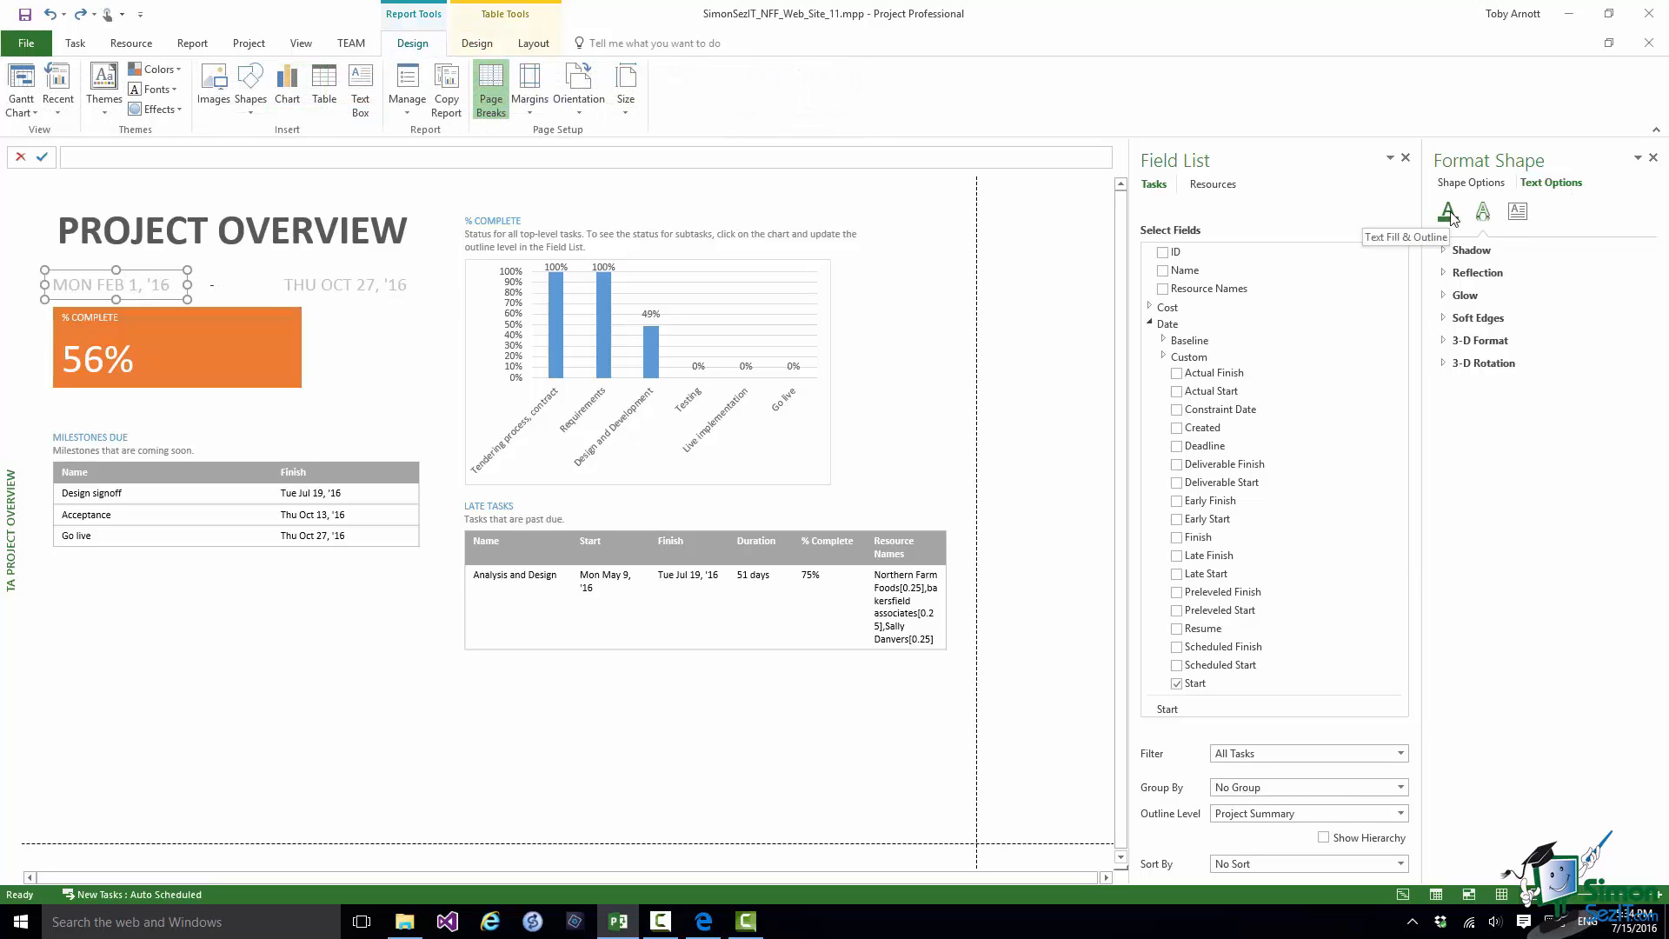
pyautogui.click(1448, 212)
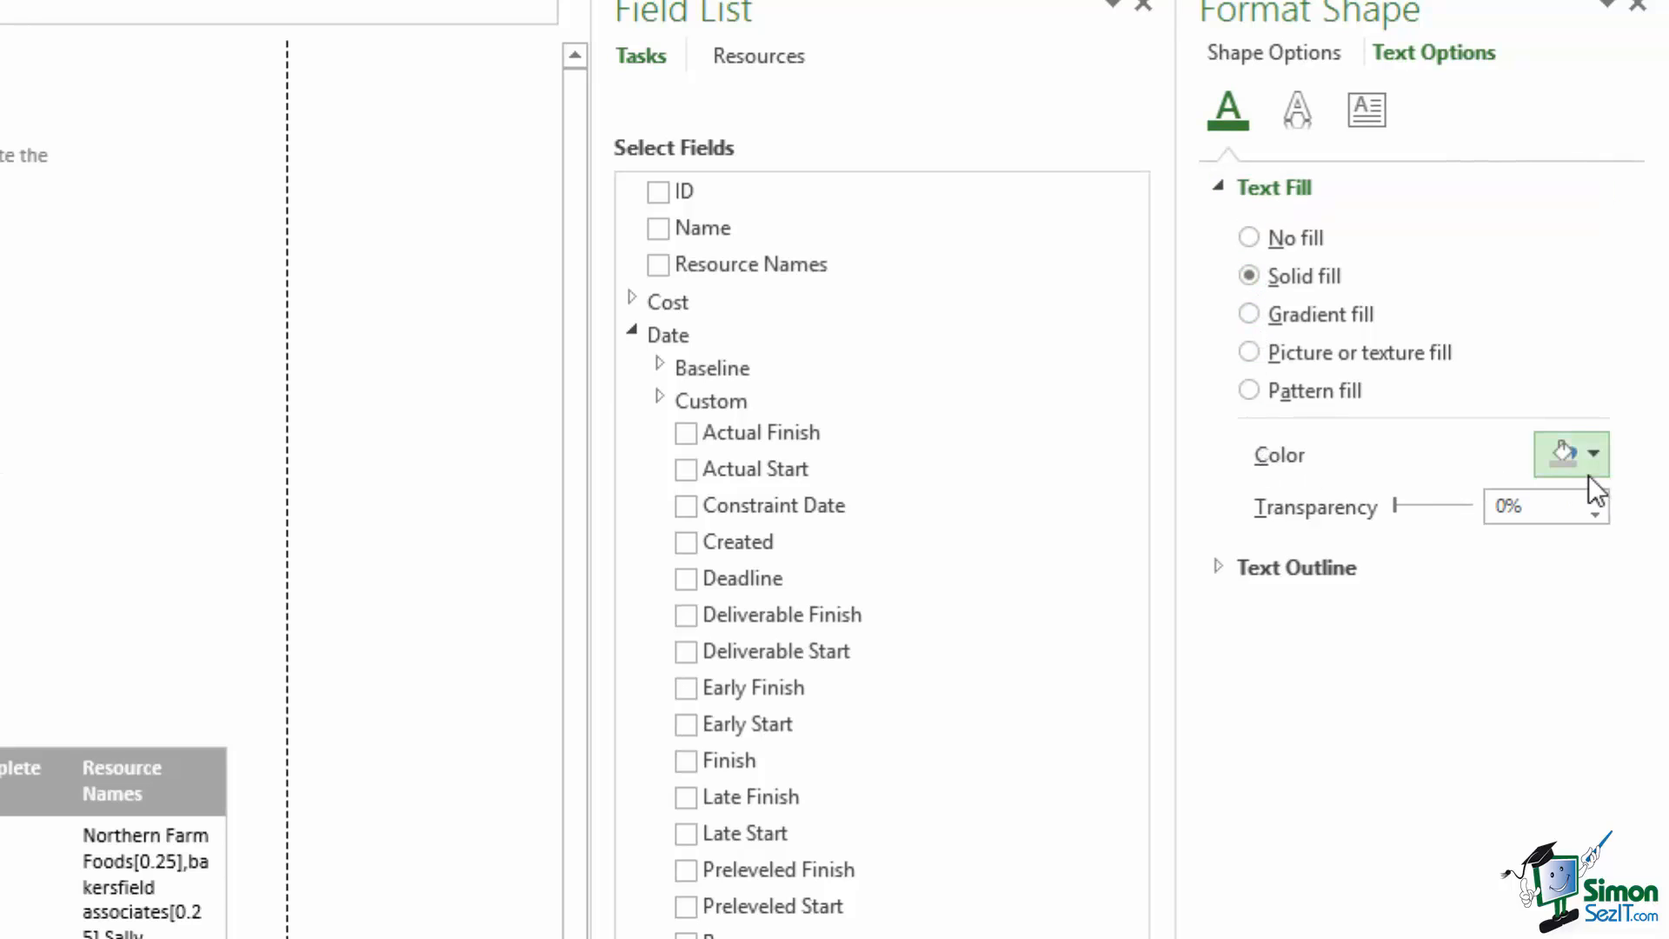
pyautogui.click(1596, 453)
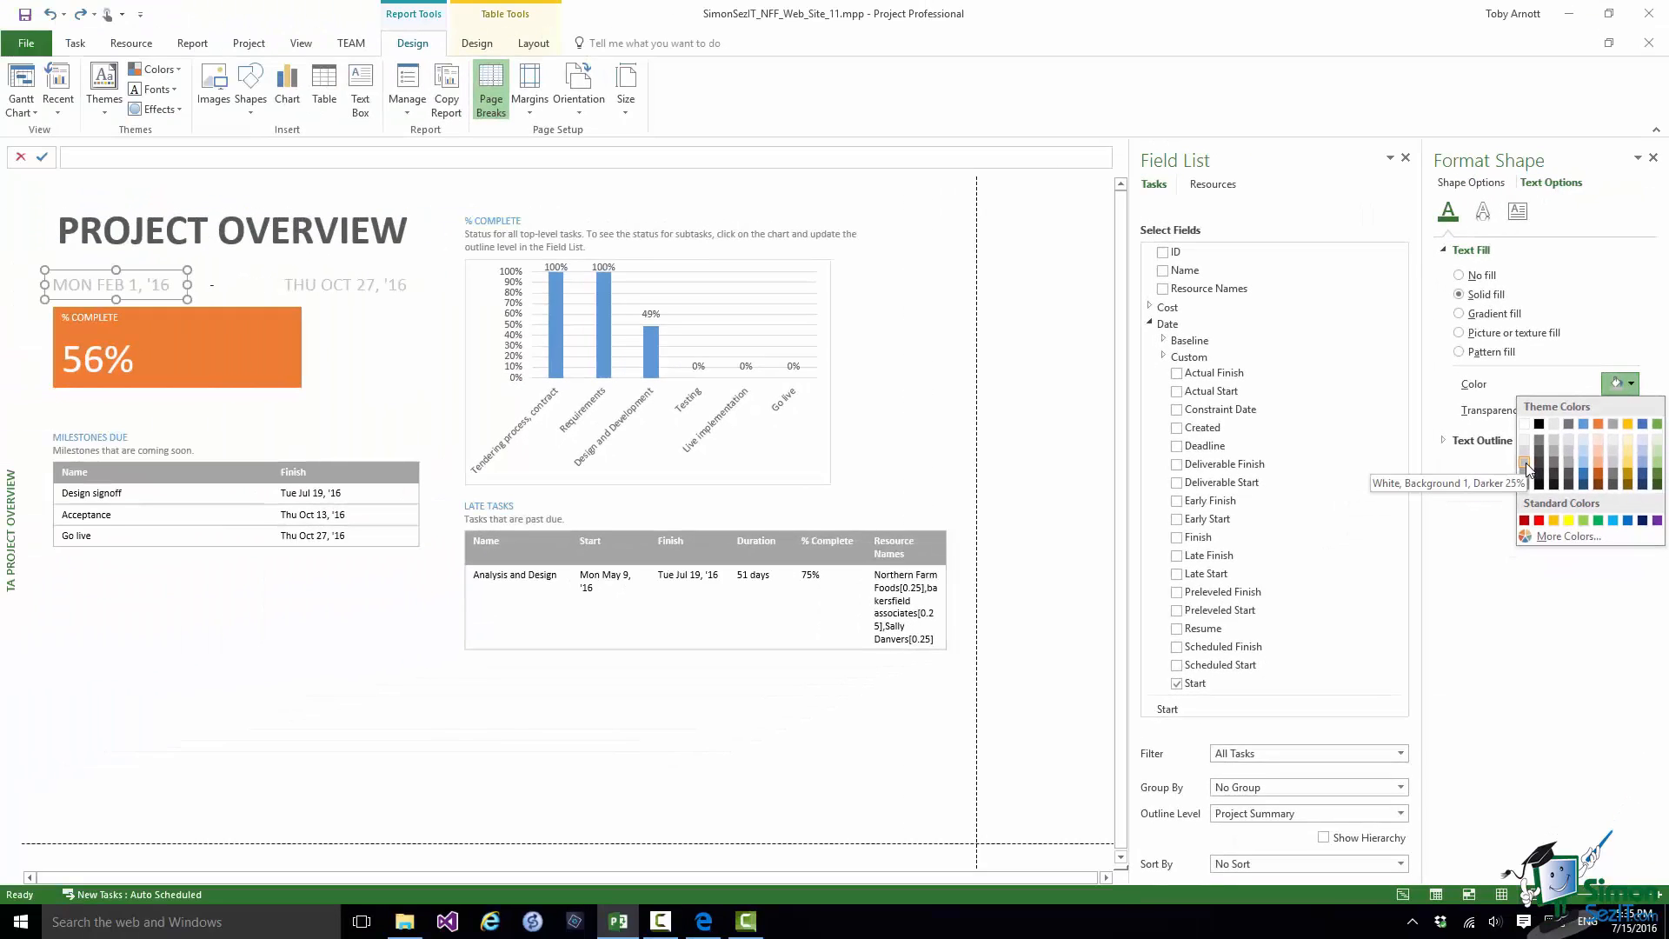
pyautogui.click(150, 226)
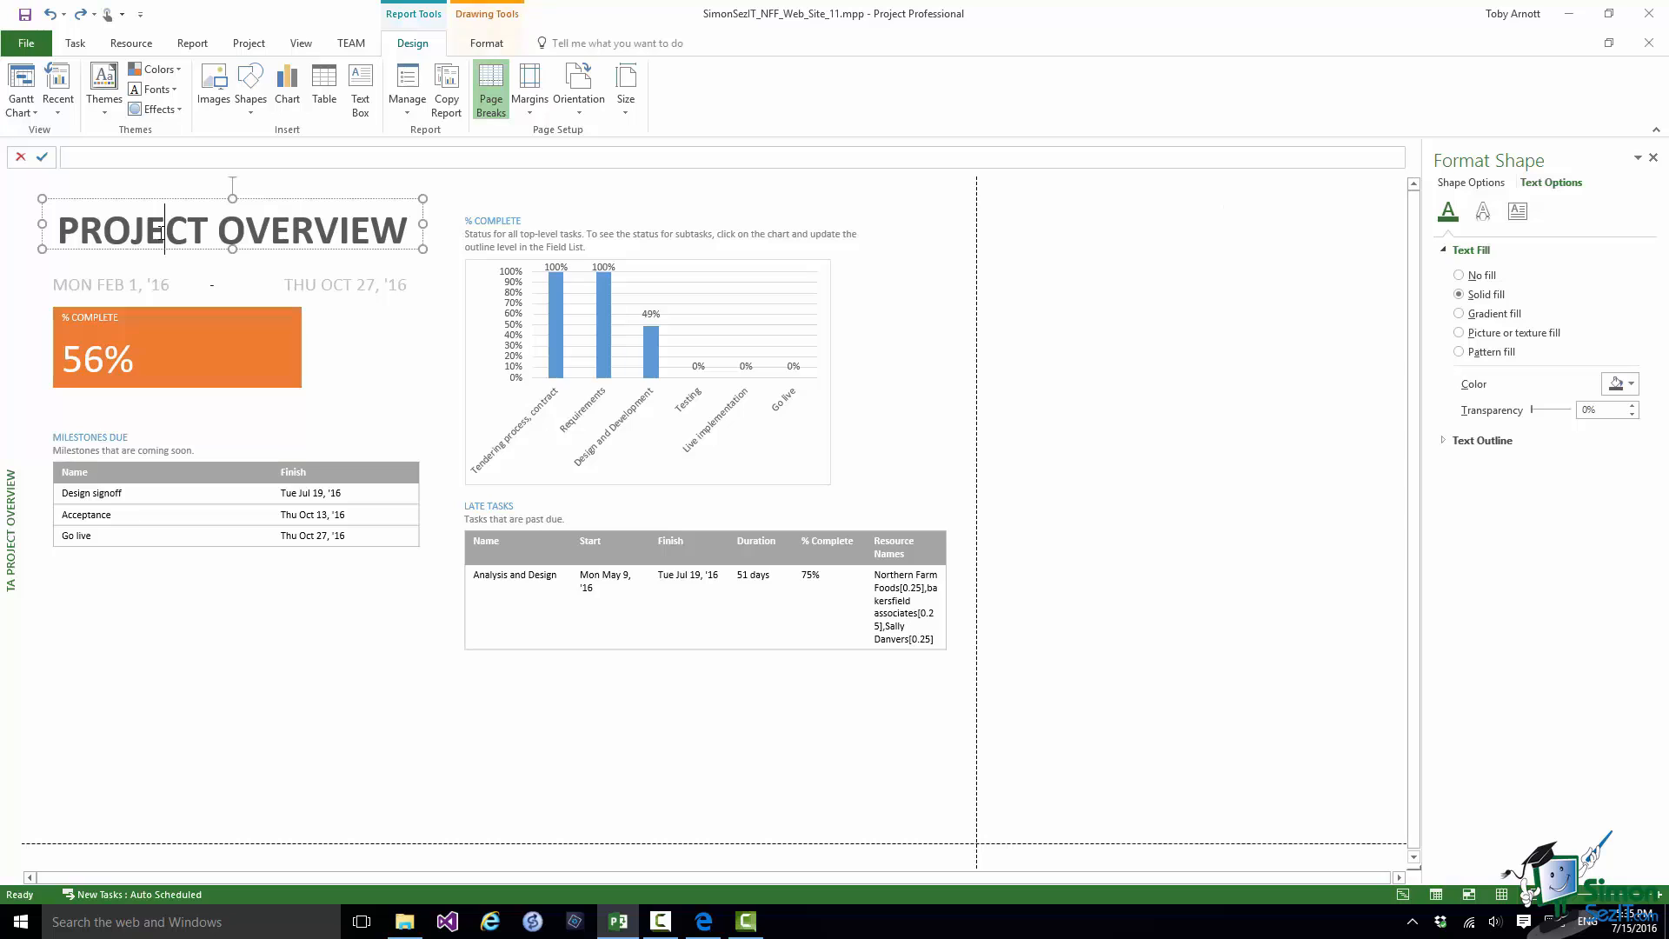
pyautogui.click(1632, 384)
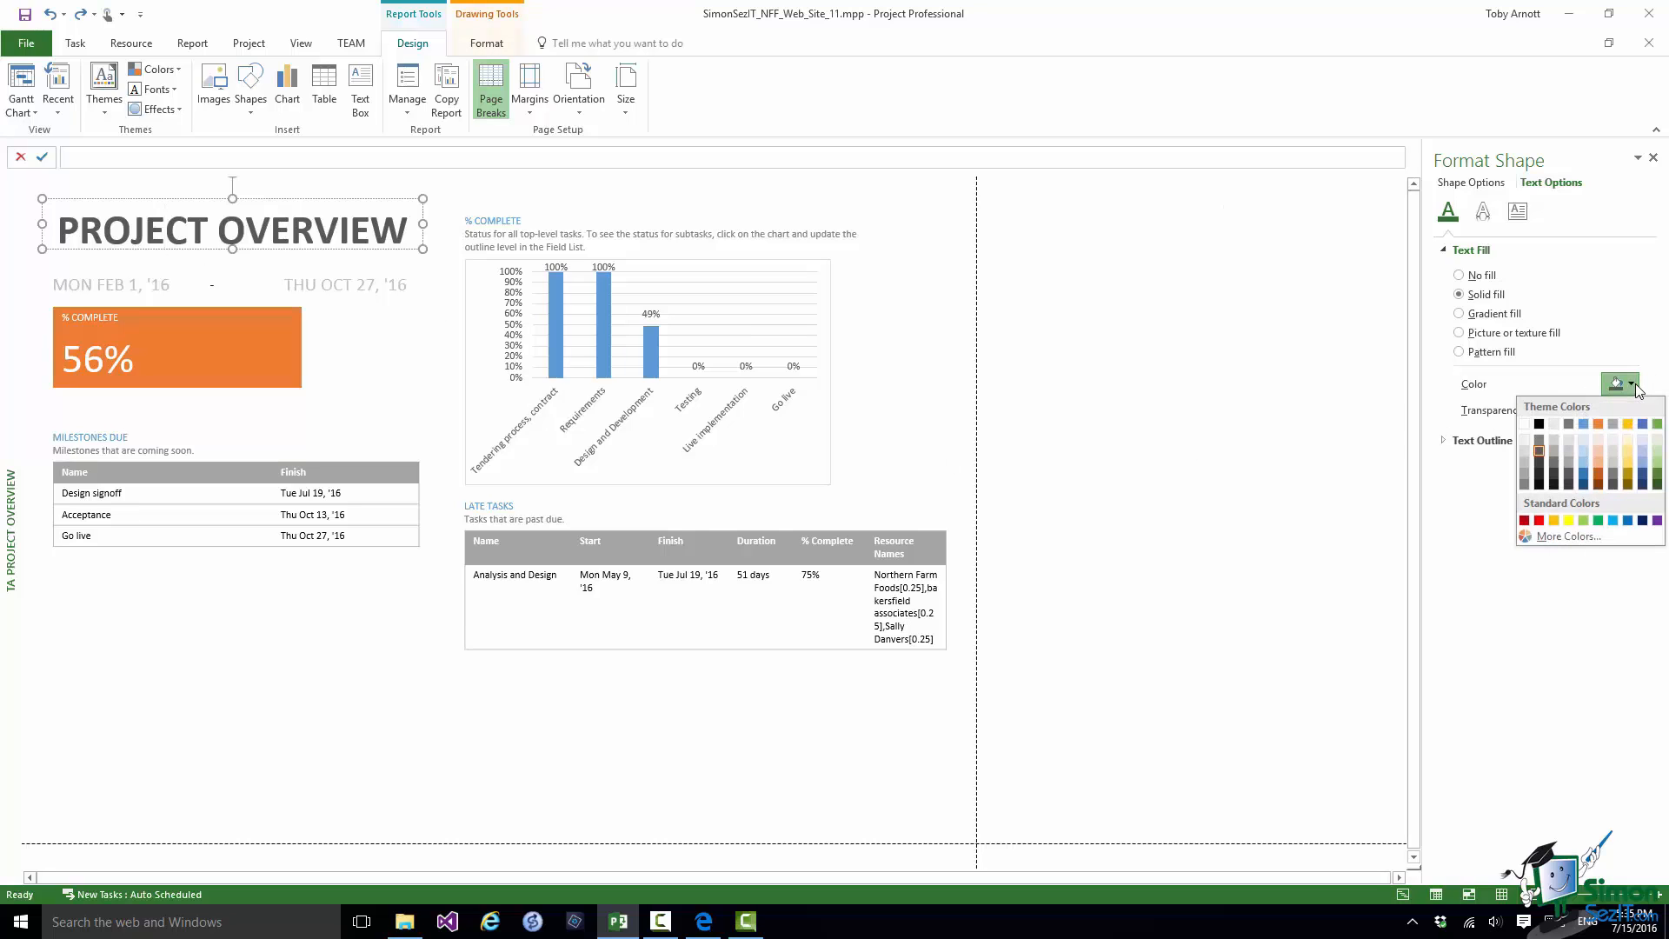
pyautogui.click(1541, 447)
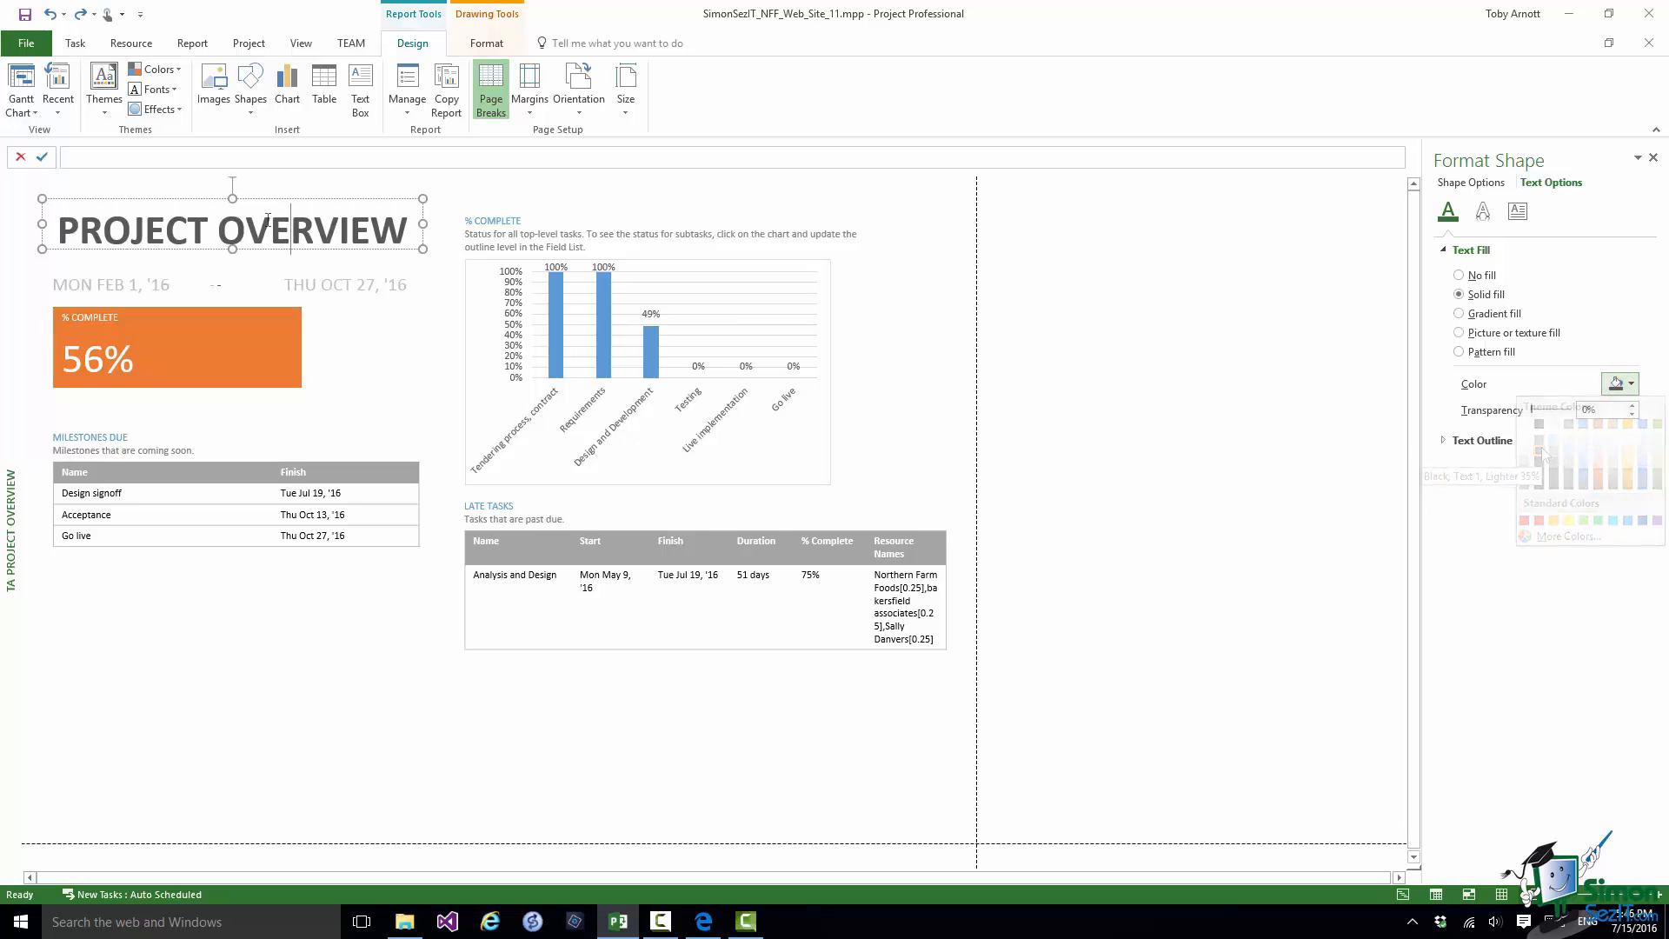
# Set the hyphen separator's text fill color to White, Background 1, Darker 25%
pyautogui.click(217, 284)
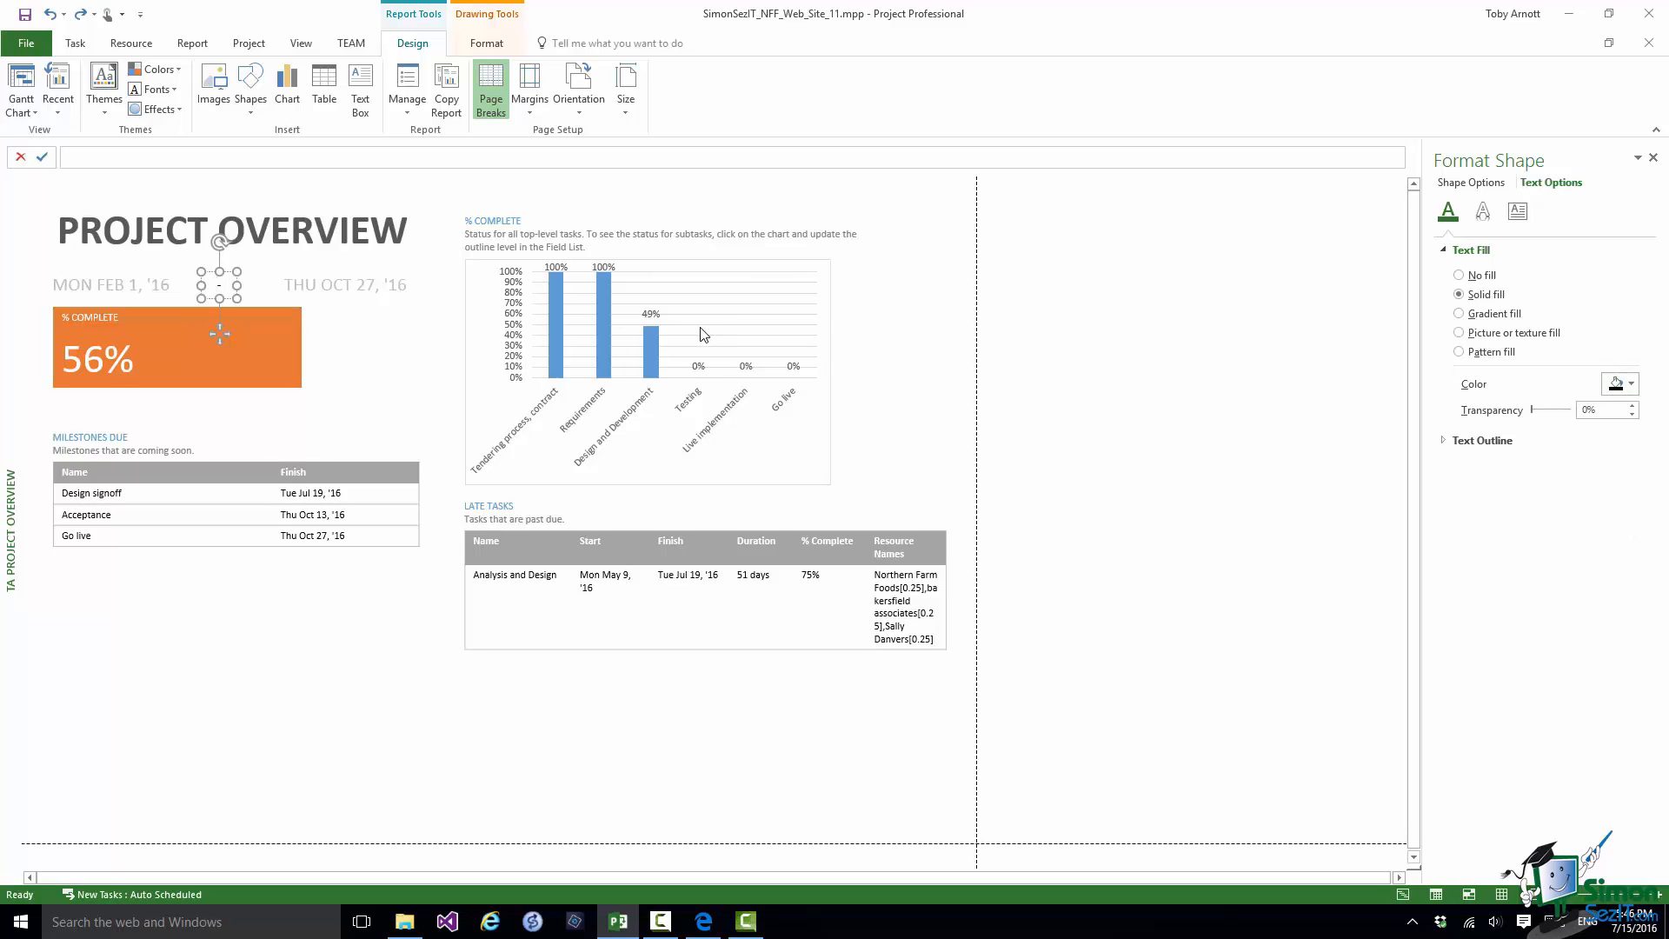
pyautogui.hotkey('ctrl', 'a')
pyautogui.click(1631, 387)
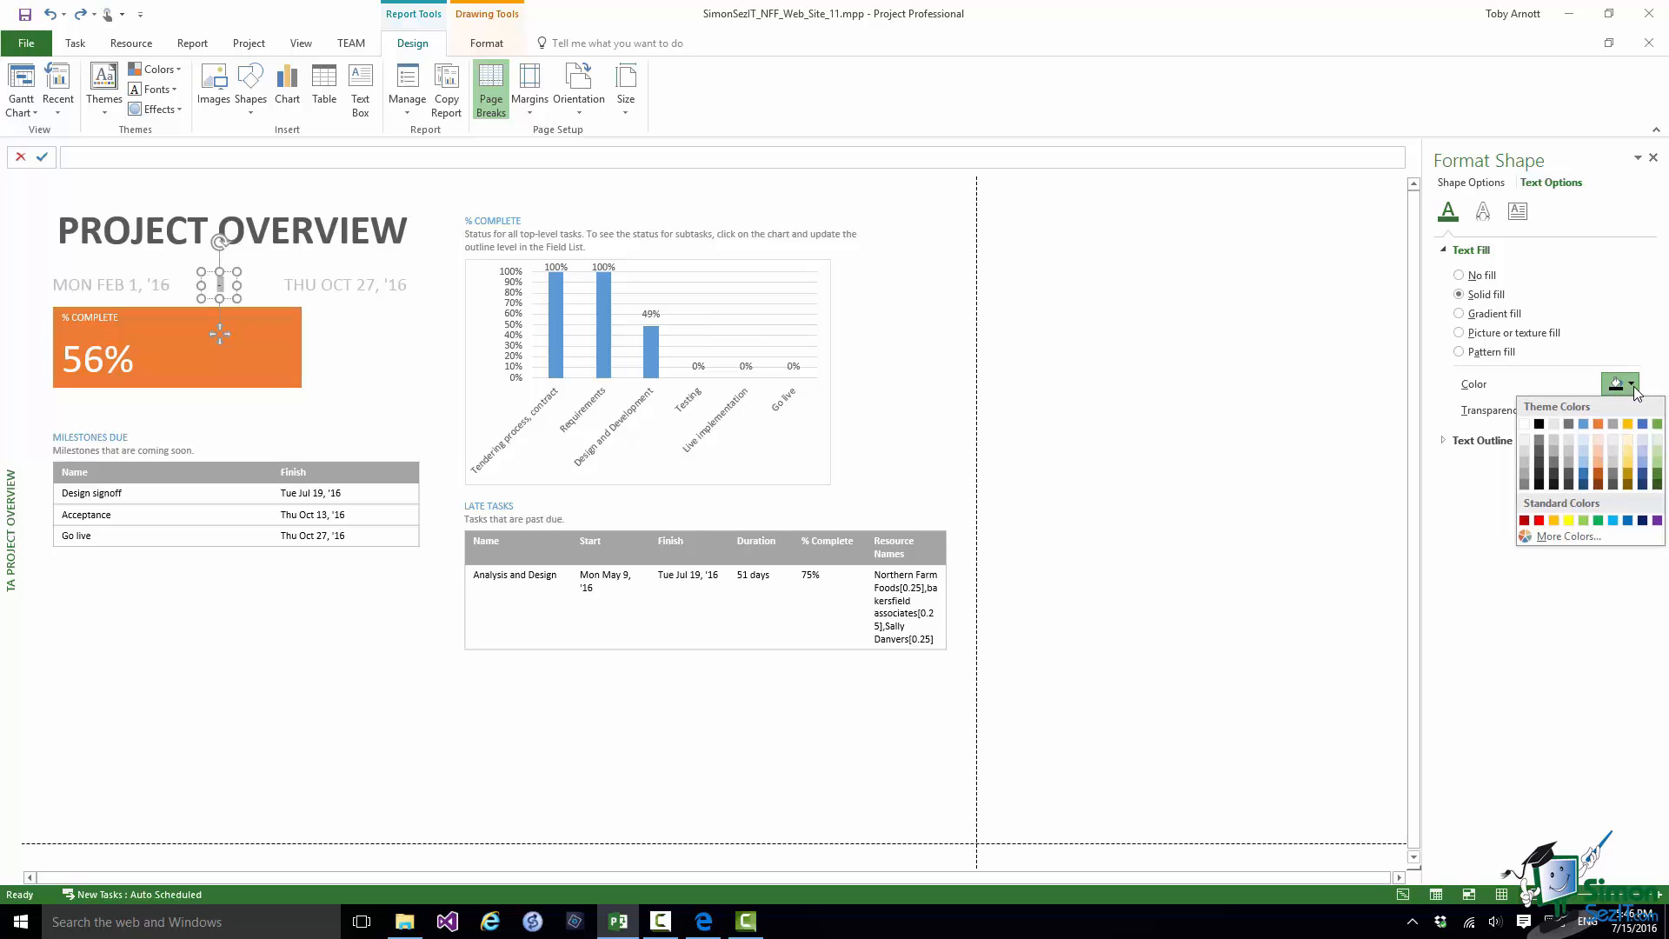
pyautogui.click(1525, 460)
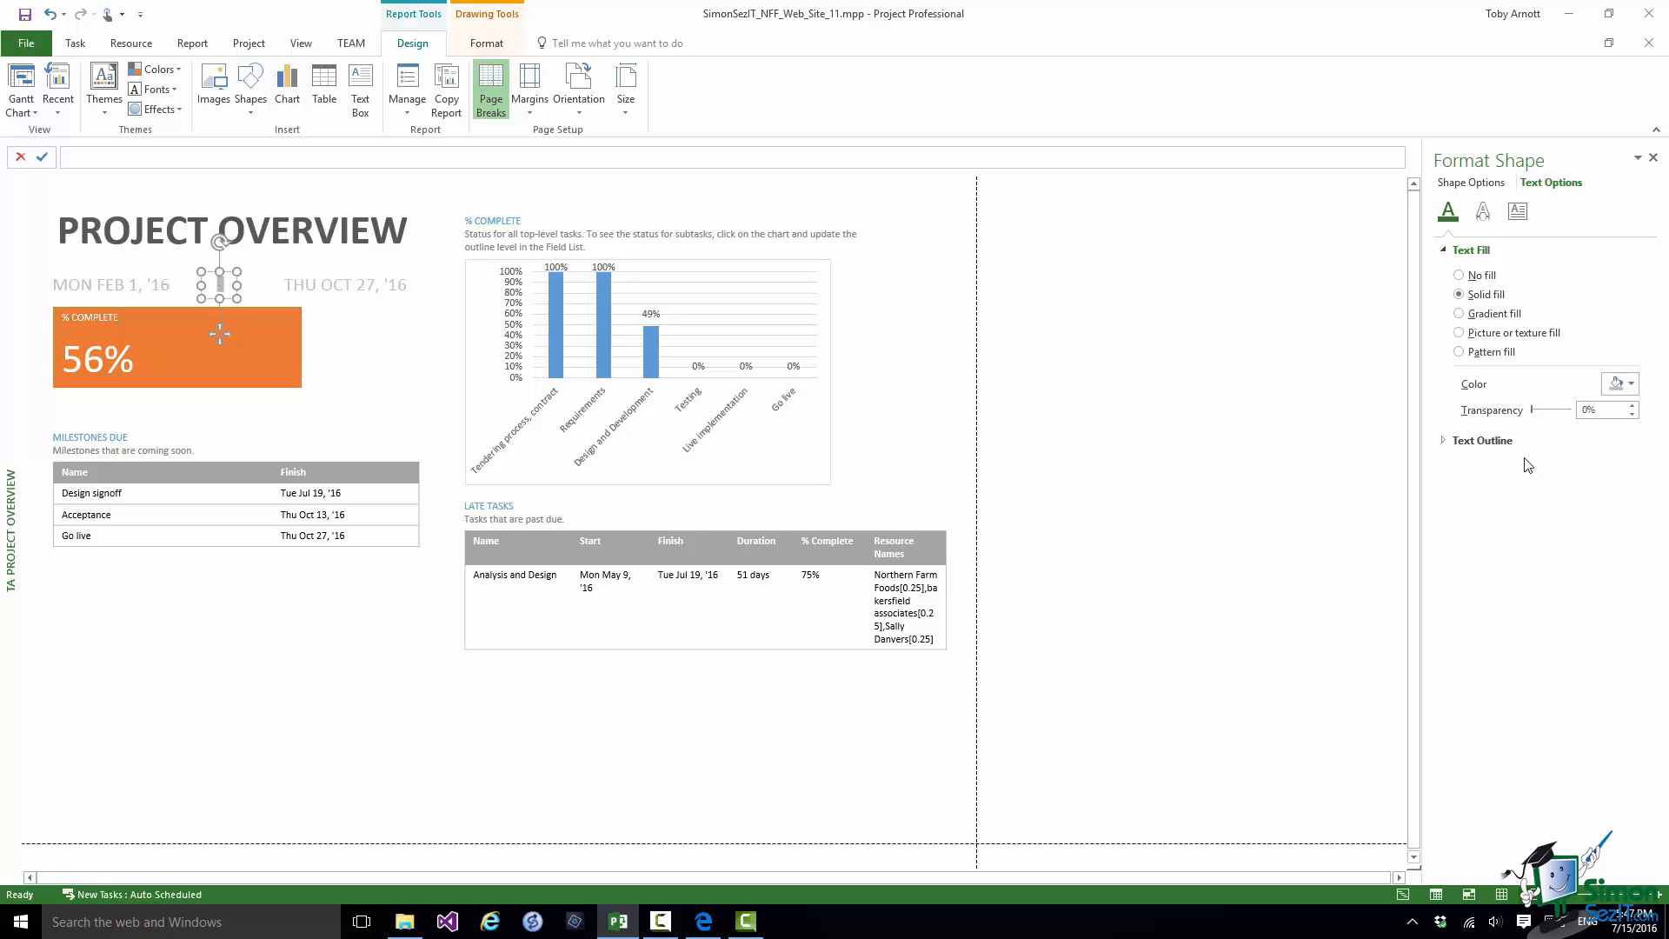
pyautogui.click(362, 353)
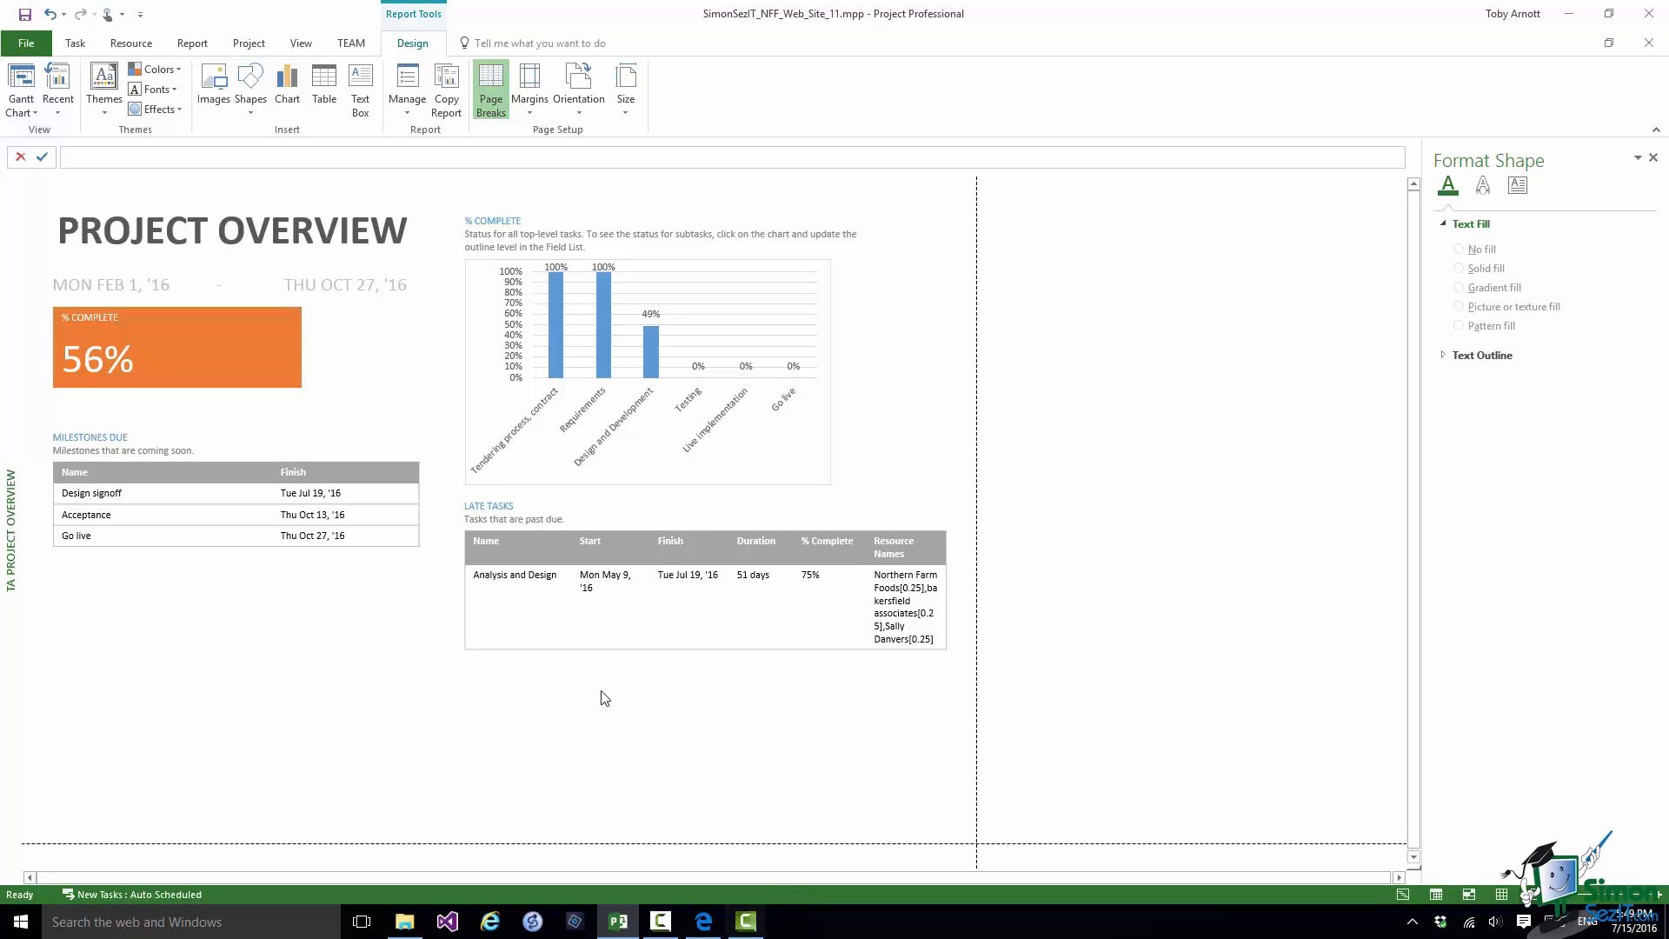
# Apply the orange table style to the 56% complete table and widen it to roughly the title box's right edge
pyautogui.click(221, 339)
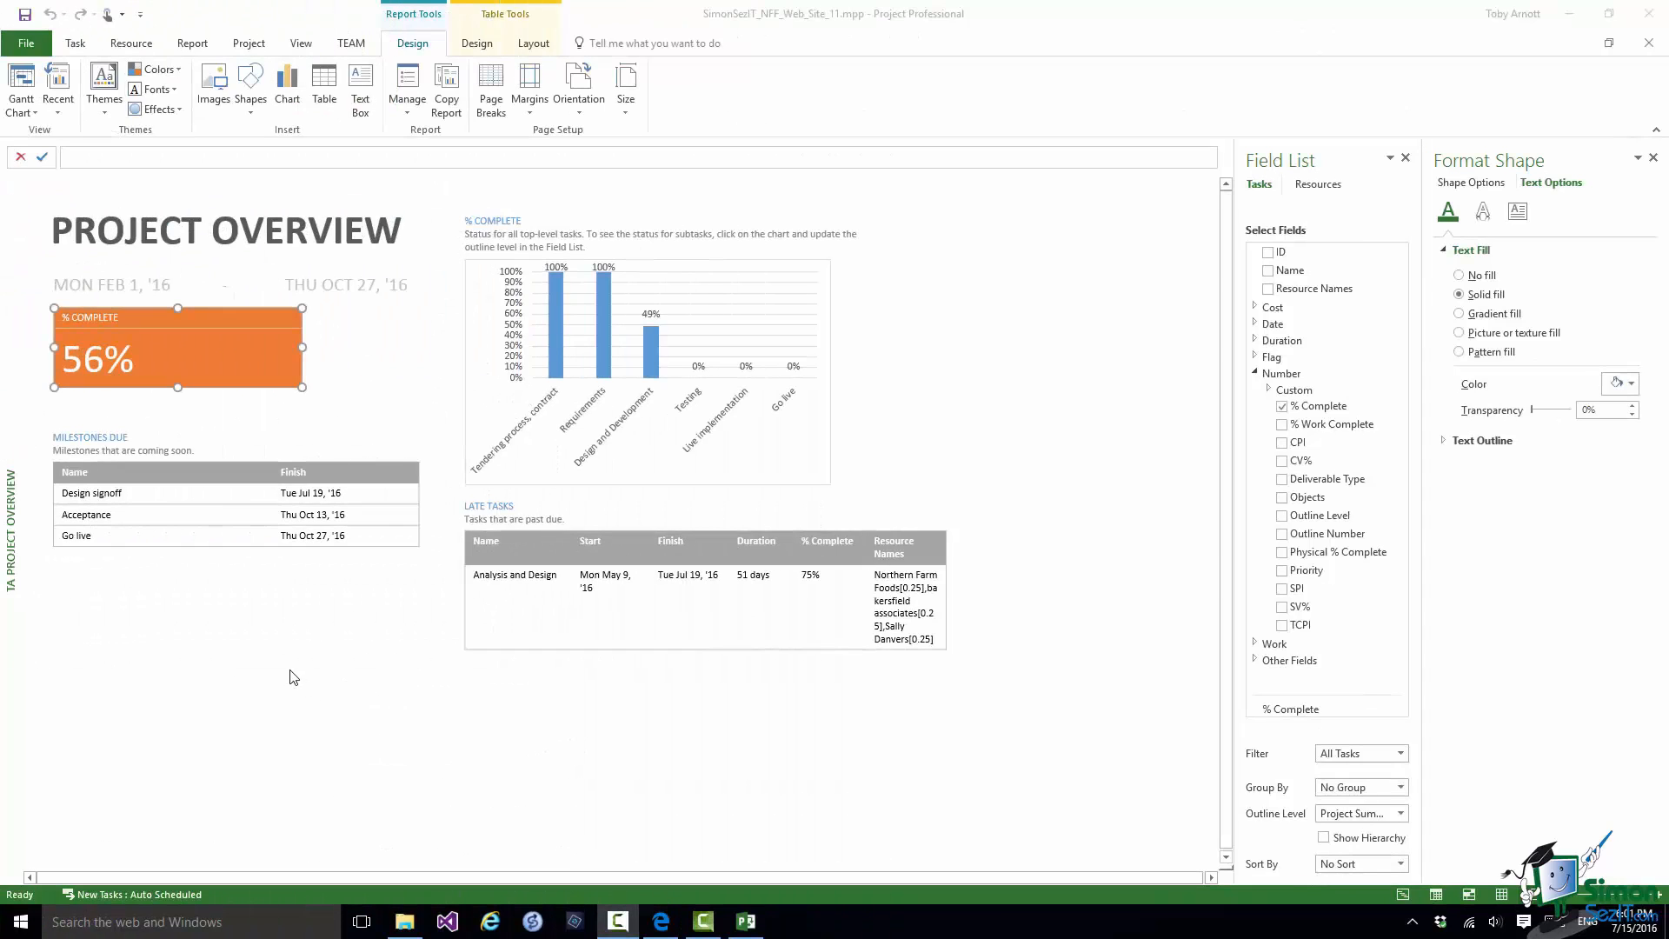
pyautogui.click(476, 45)
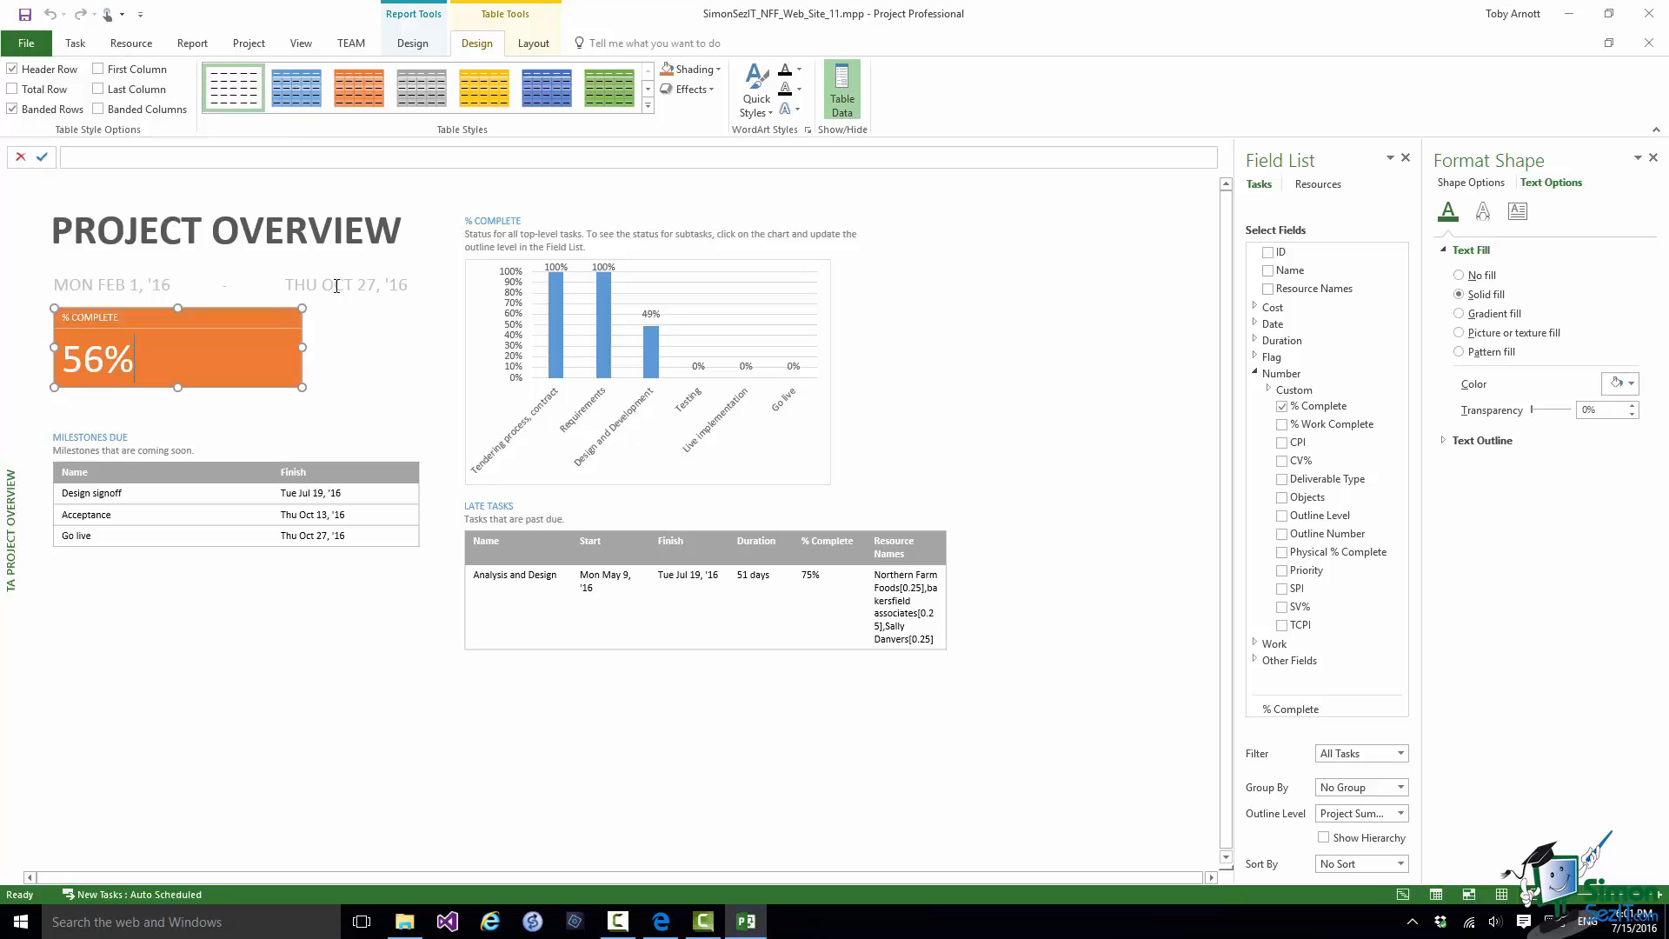
pyautogui.click(336, 286)
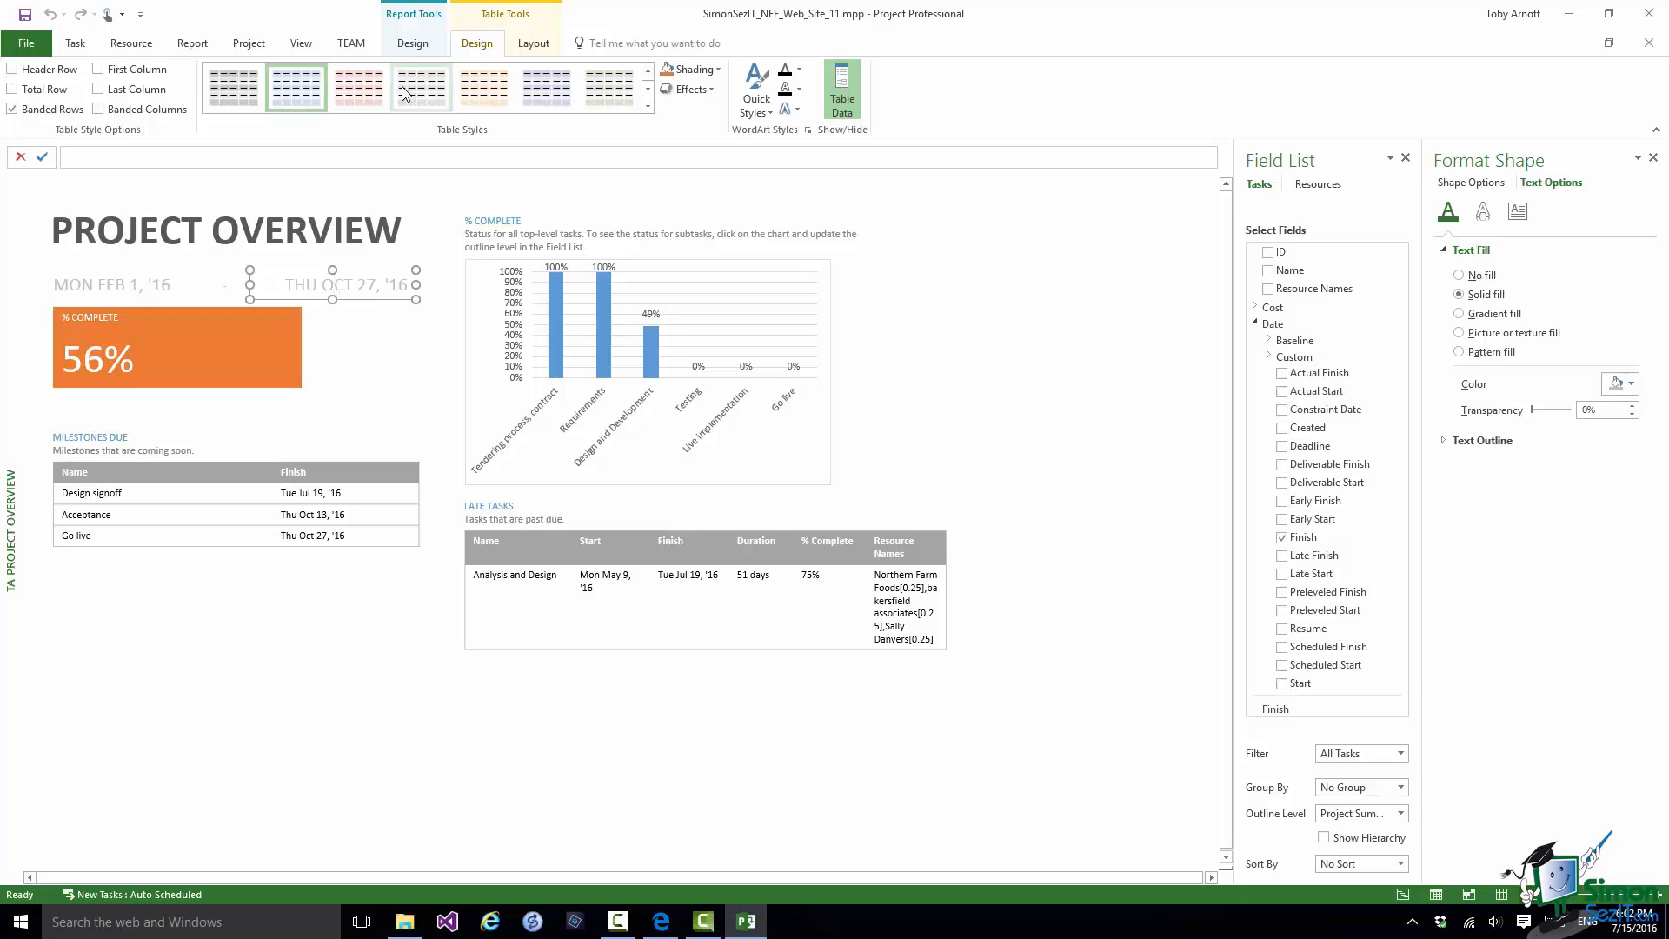
pyautogui.click(184, 351)
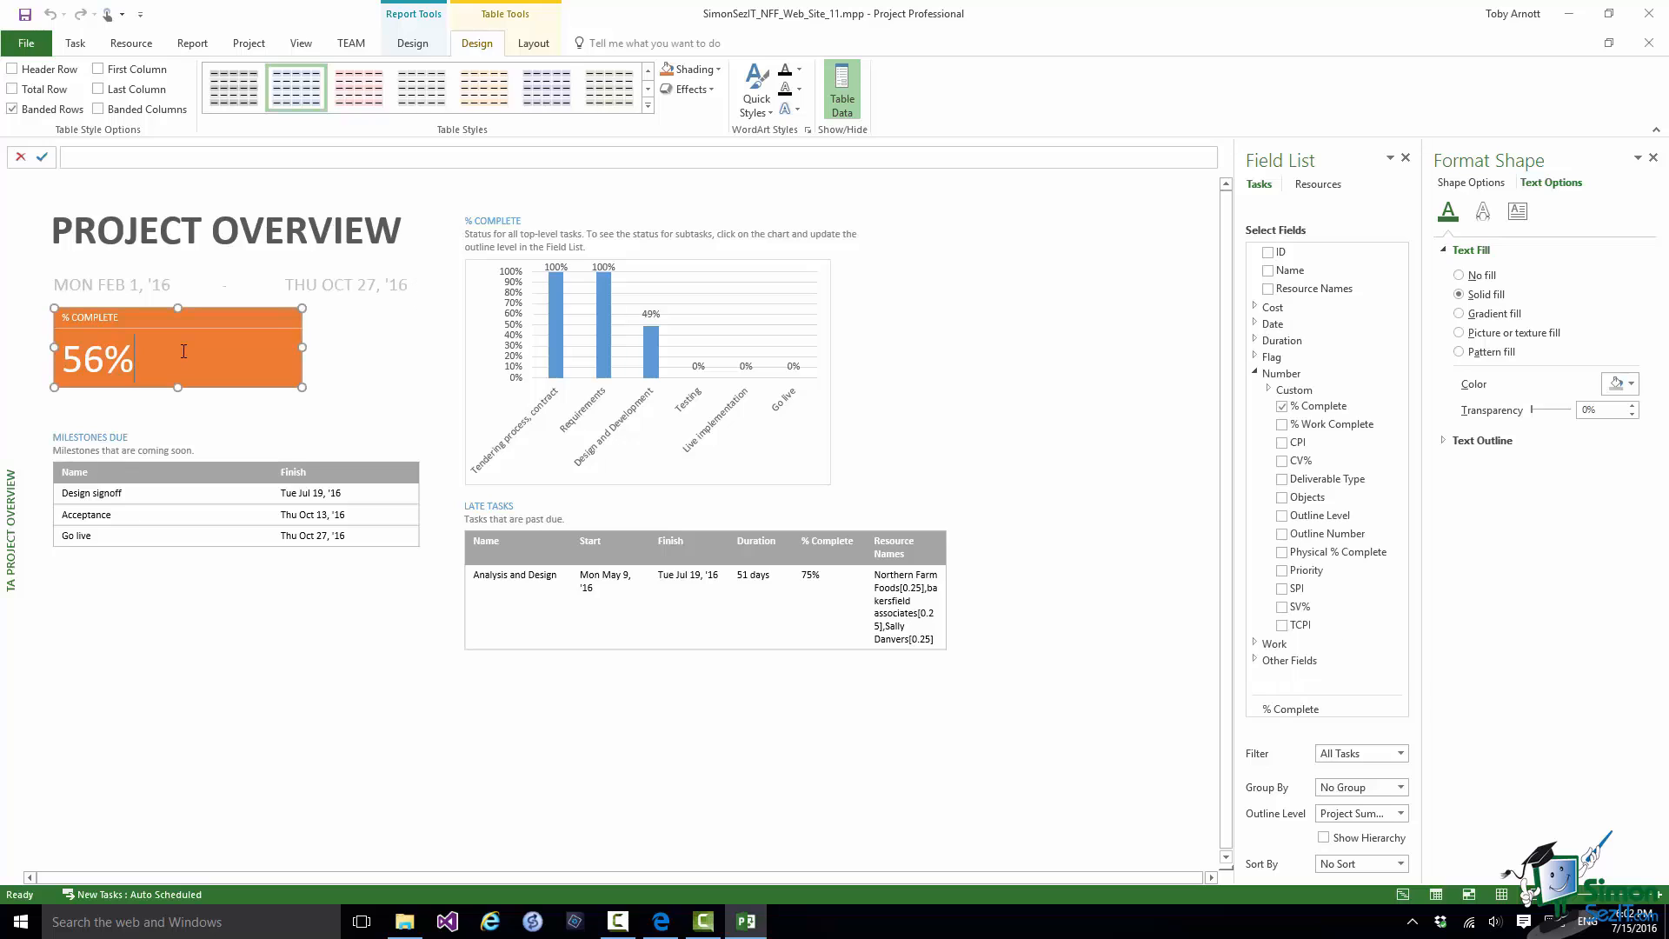
pyautogui.click(296, 87)
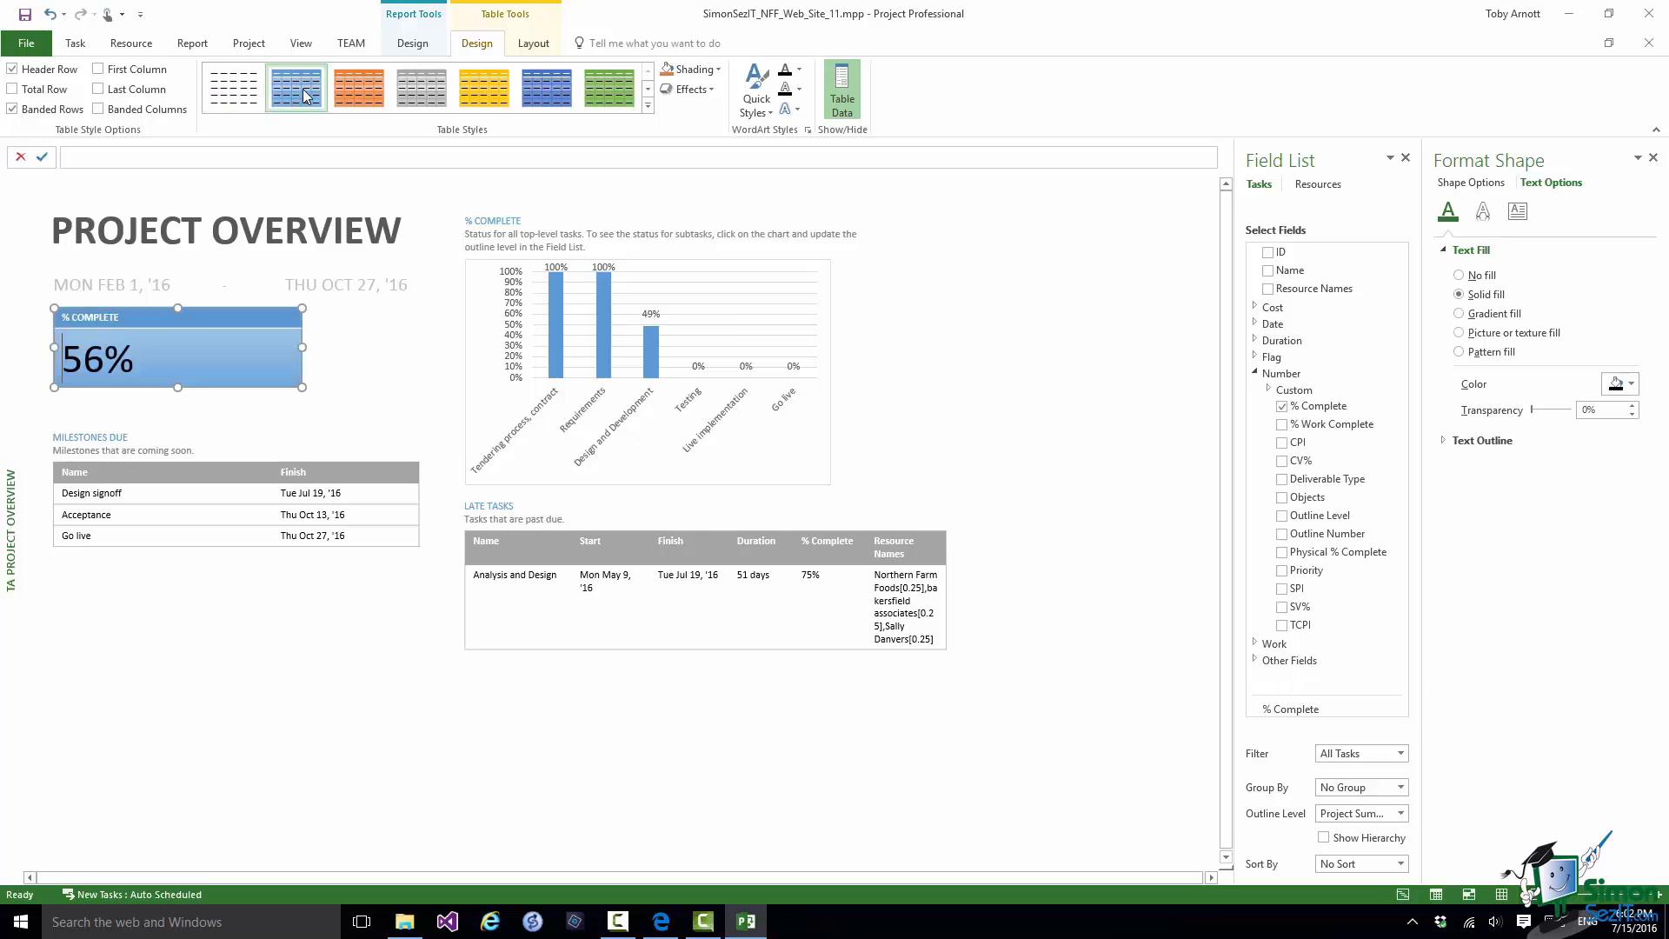
pyautogui.click(374, 92)
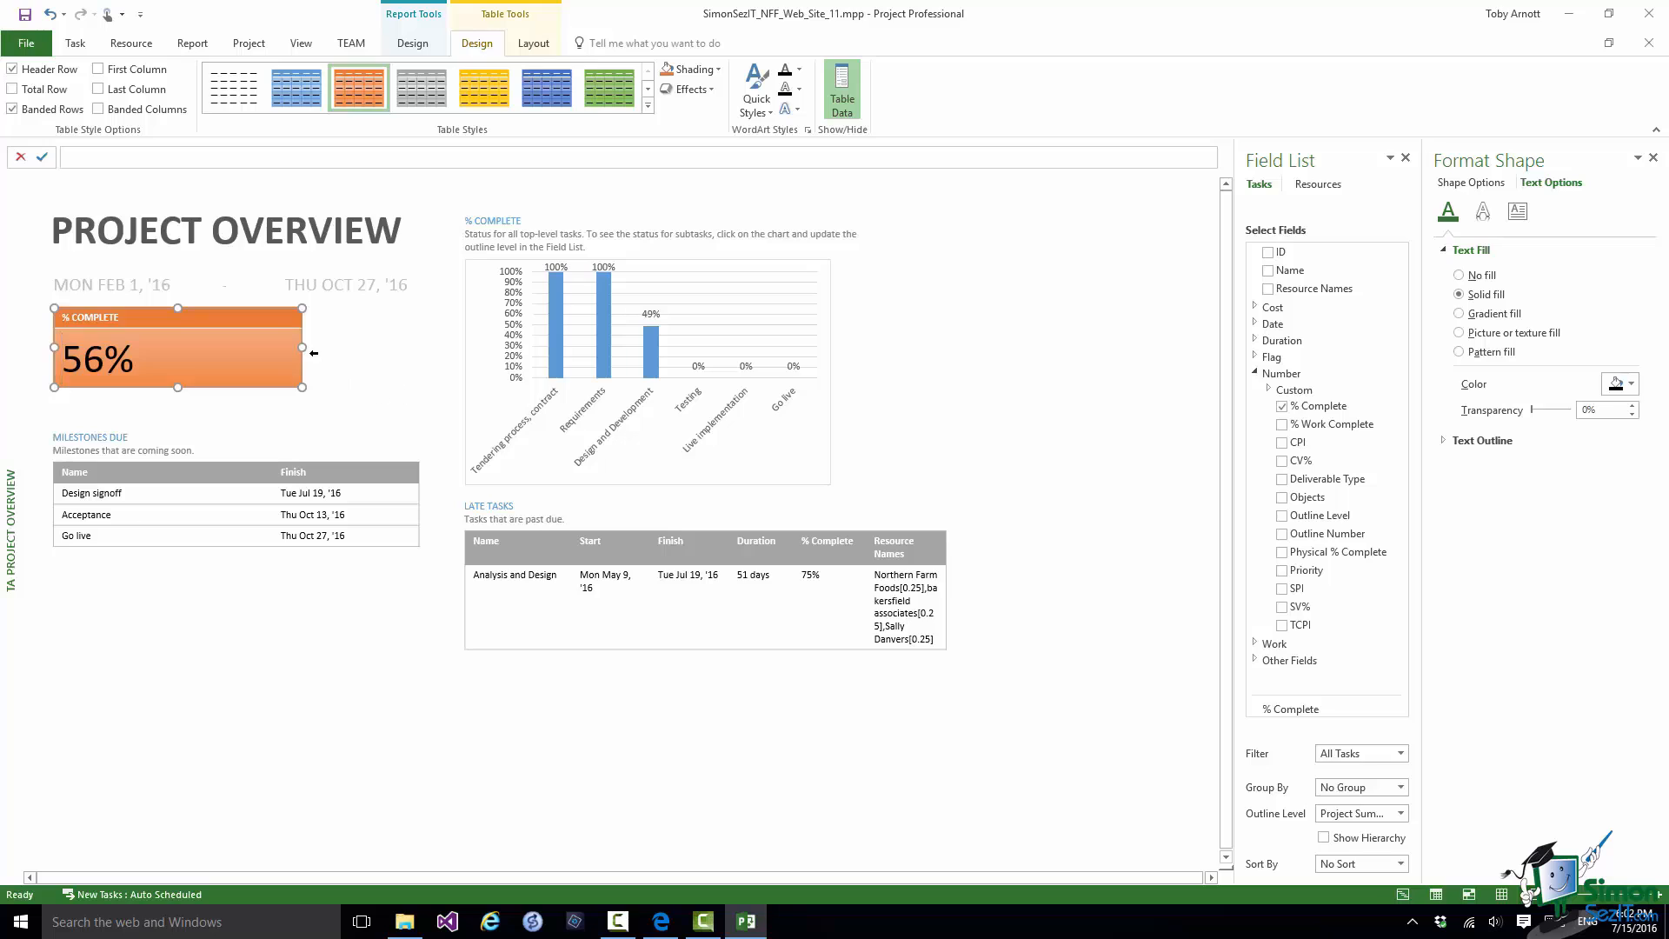
pyautogui.moveTo(302, 346); pyautogui.dragTo(423, 349)
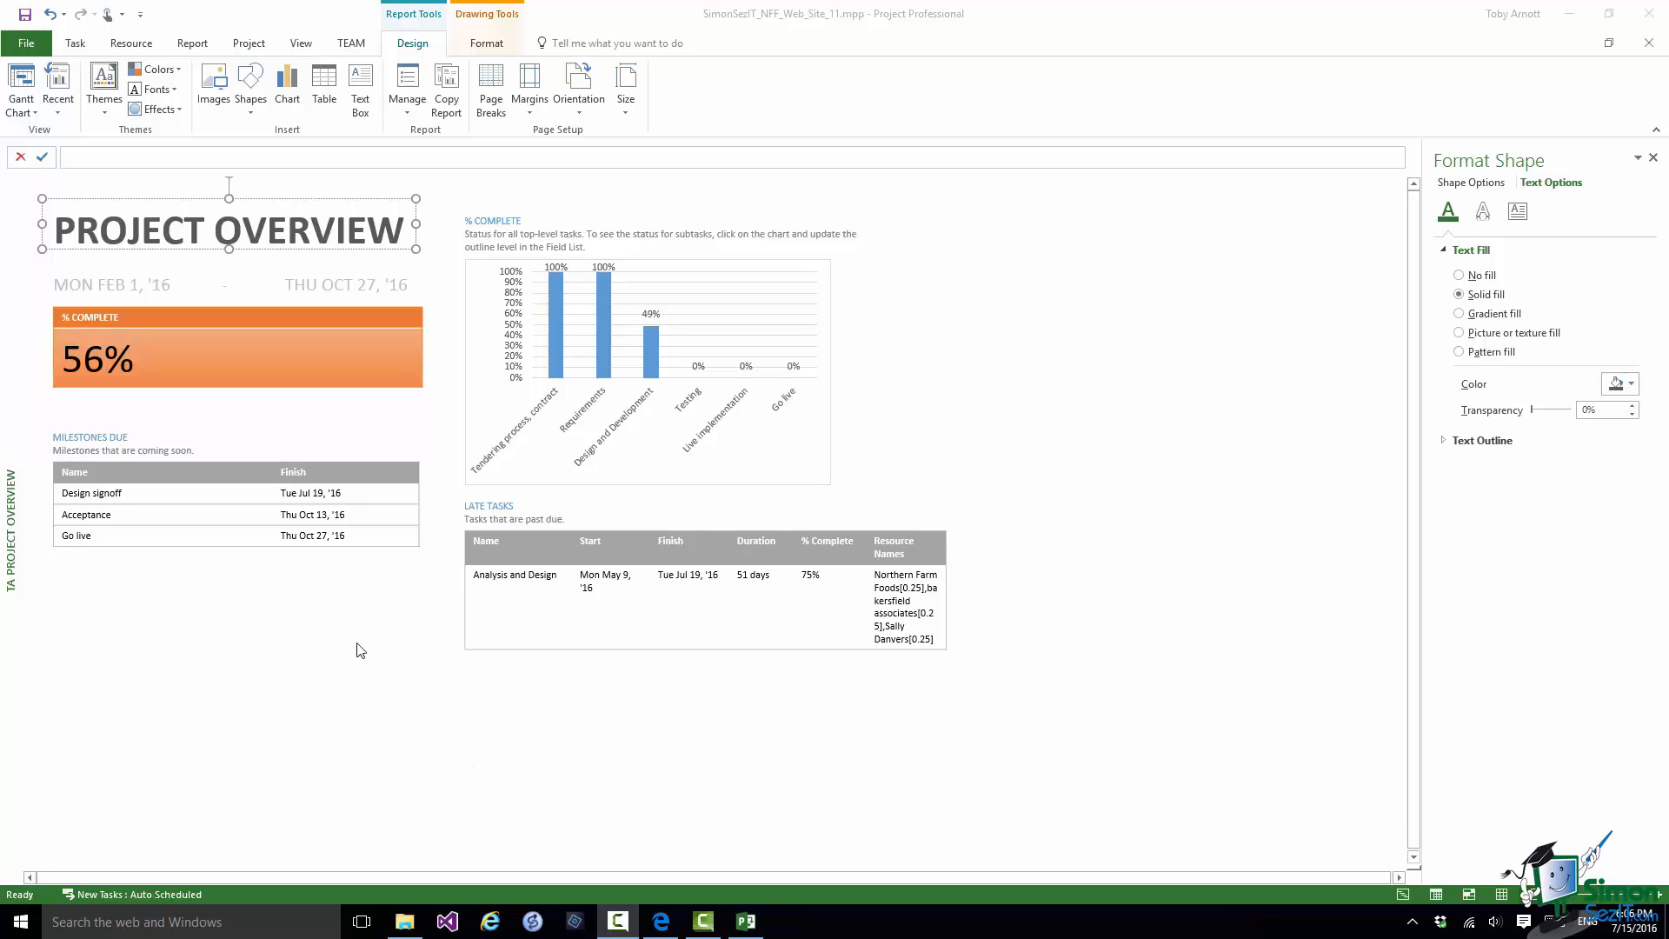
# Apply the orange table style to the Milestones Due table
pyautogui.click(220, 468)
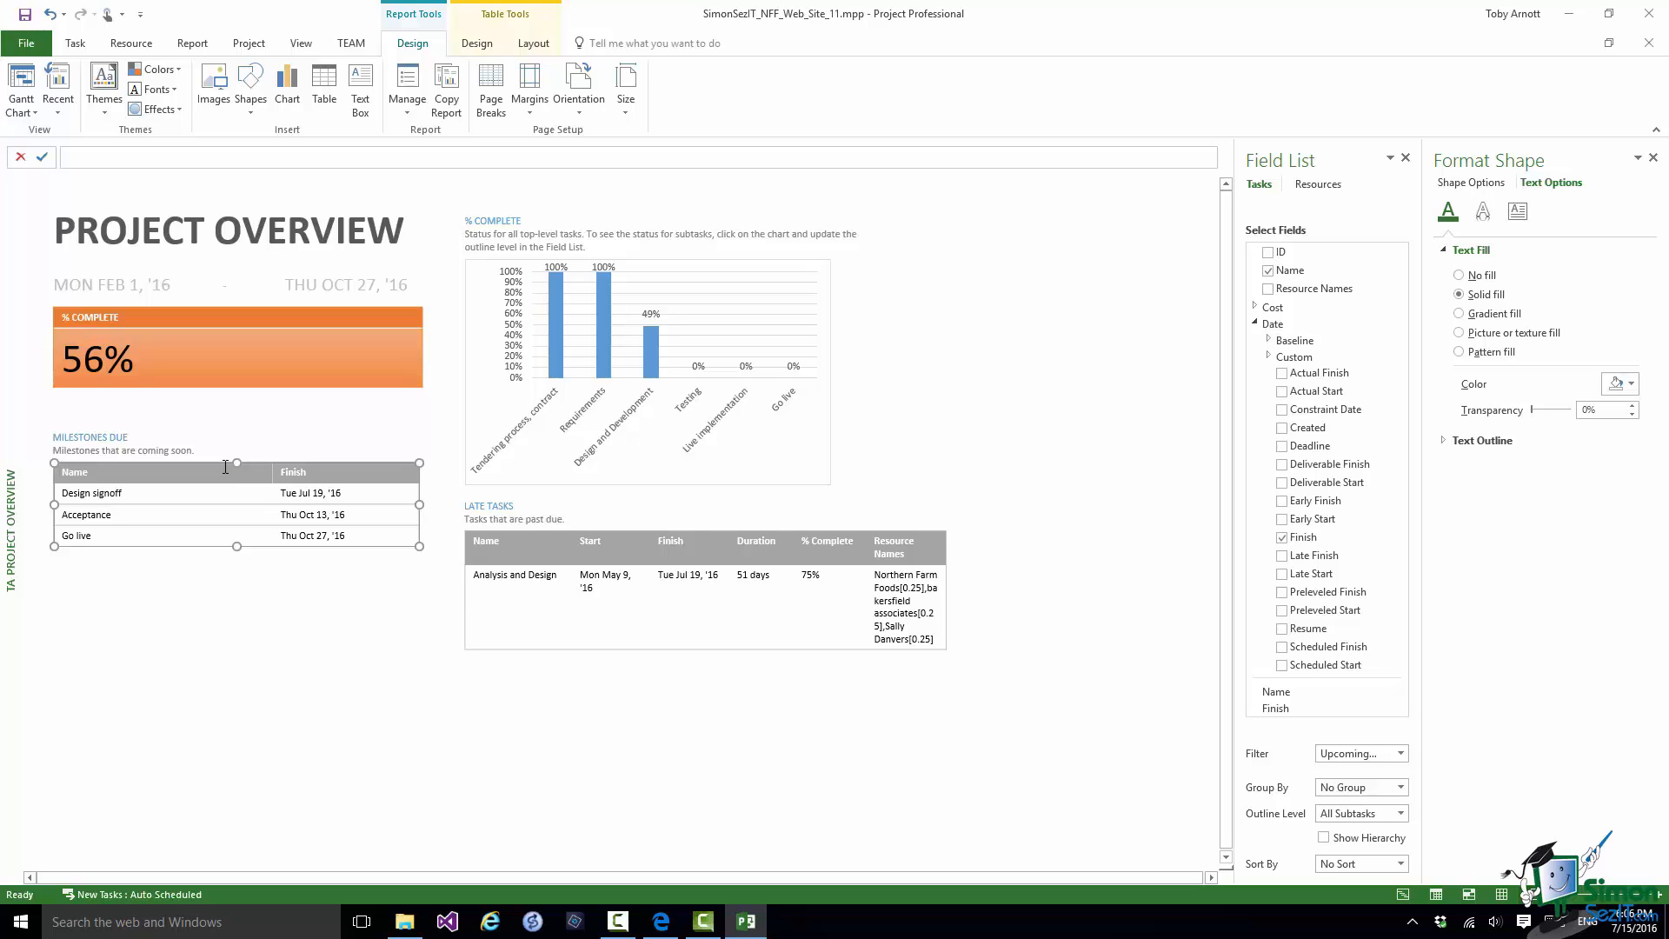
pyautogui.click(476, 45)
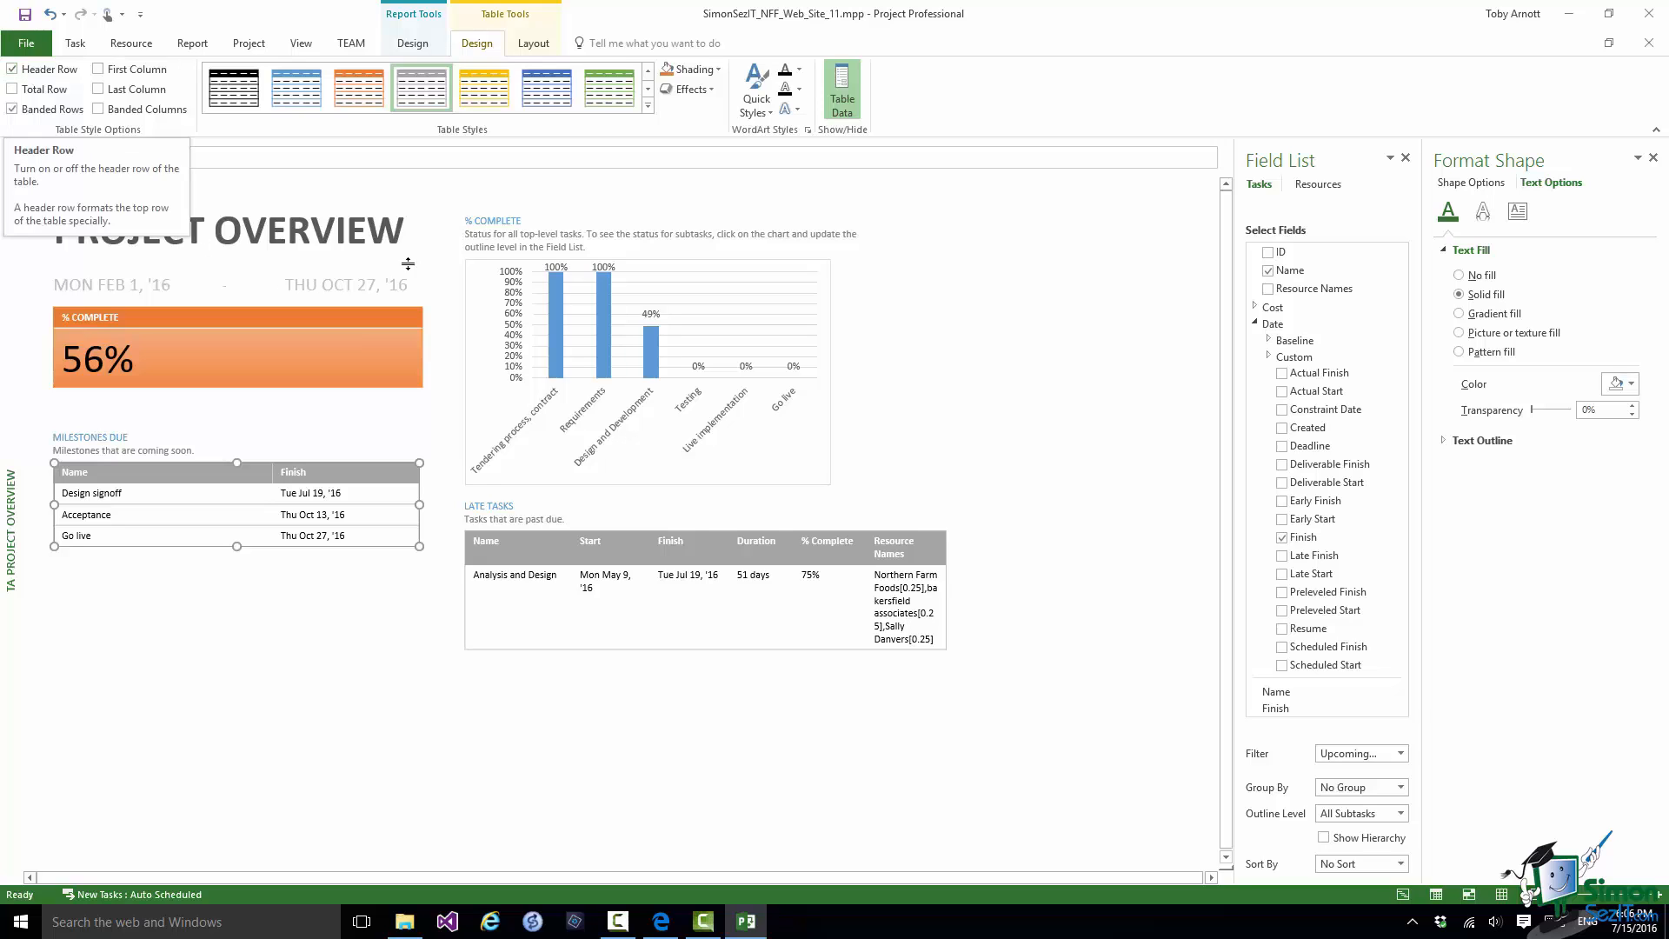
pyautogui.click(350, 93)
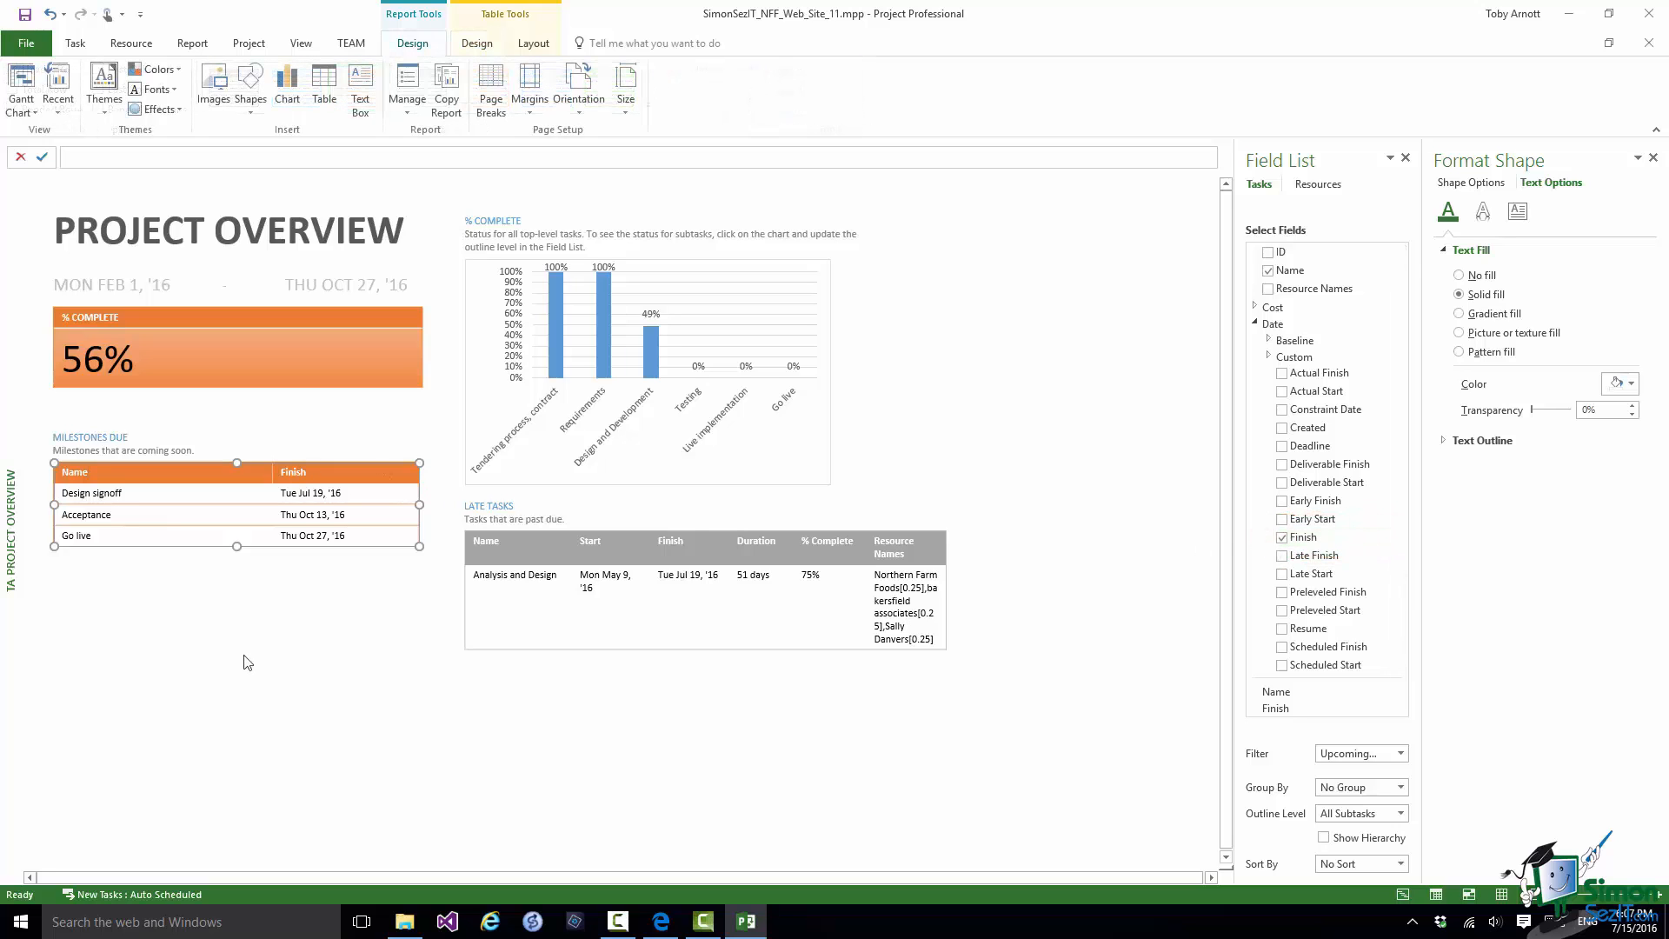
# Narrow the Milestones Due heading text box to match the width of the table below it
pyautogui.click(210, 450)
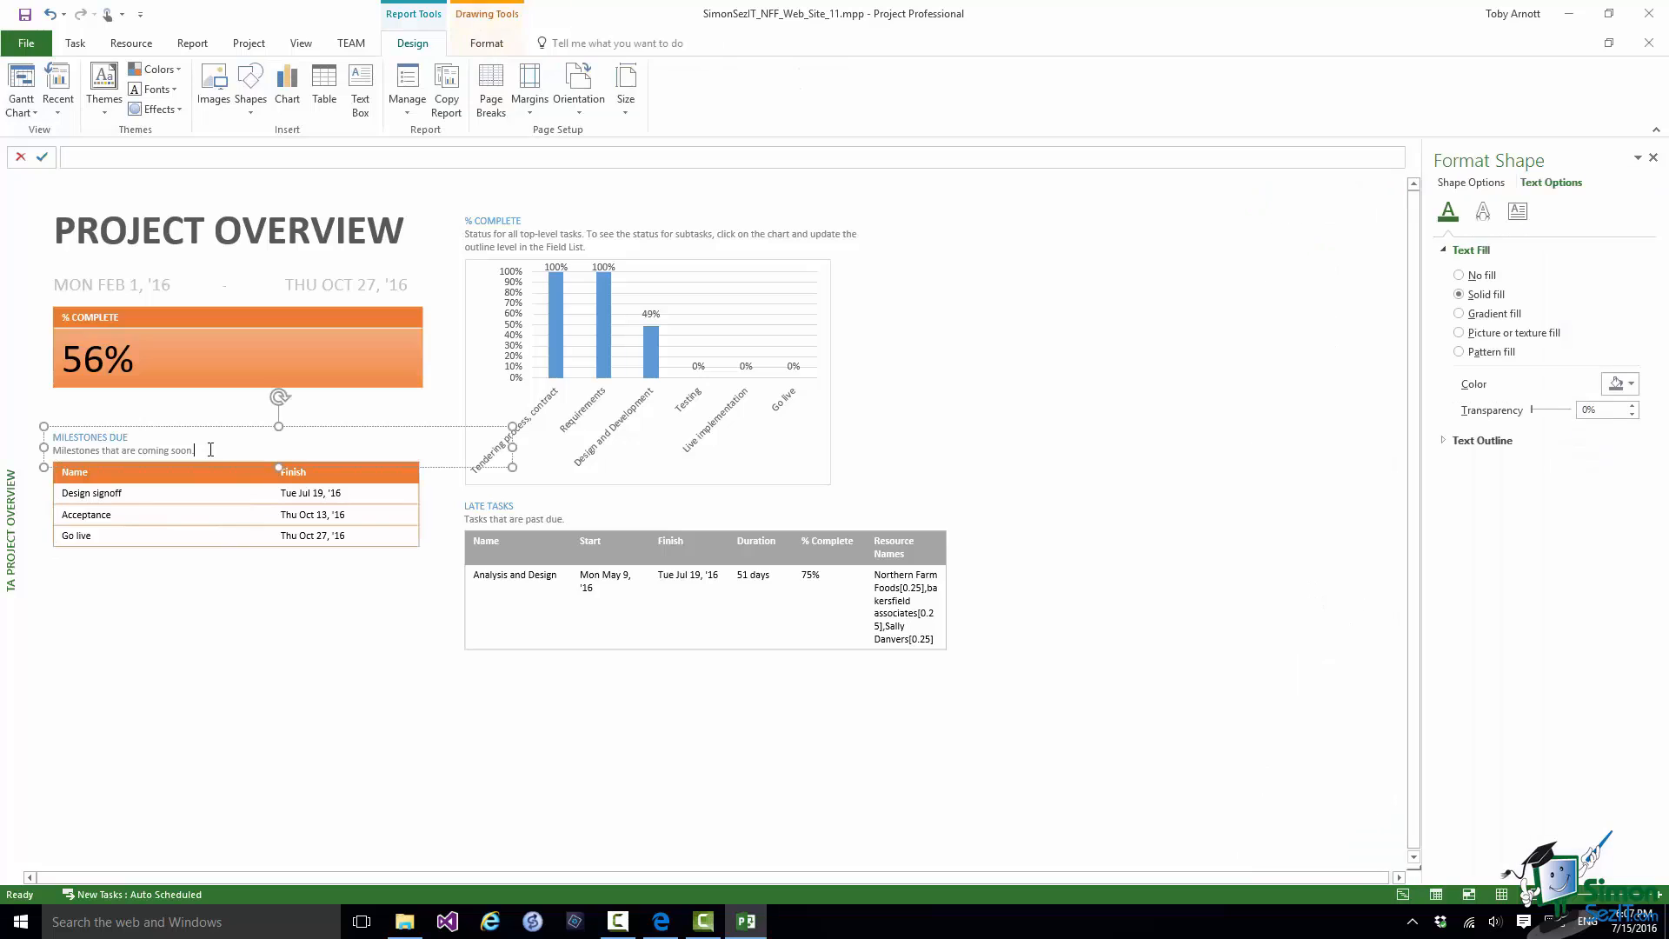
pyautogui.click(500, 447)
pyautogui.moveTo(500, 446); pyautogui.dragTo(420, 447)
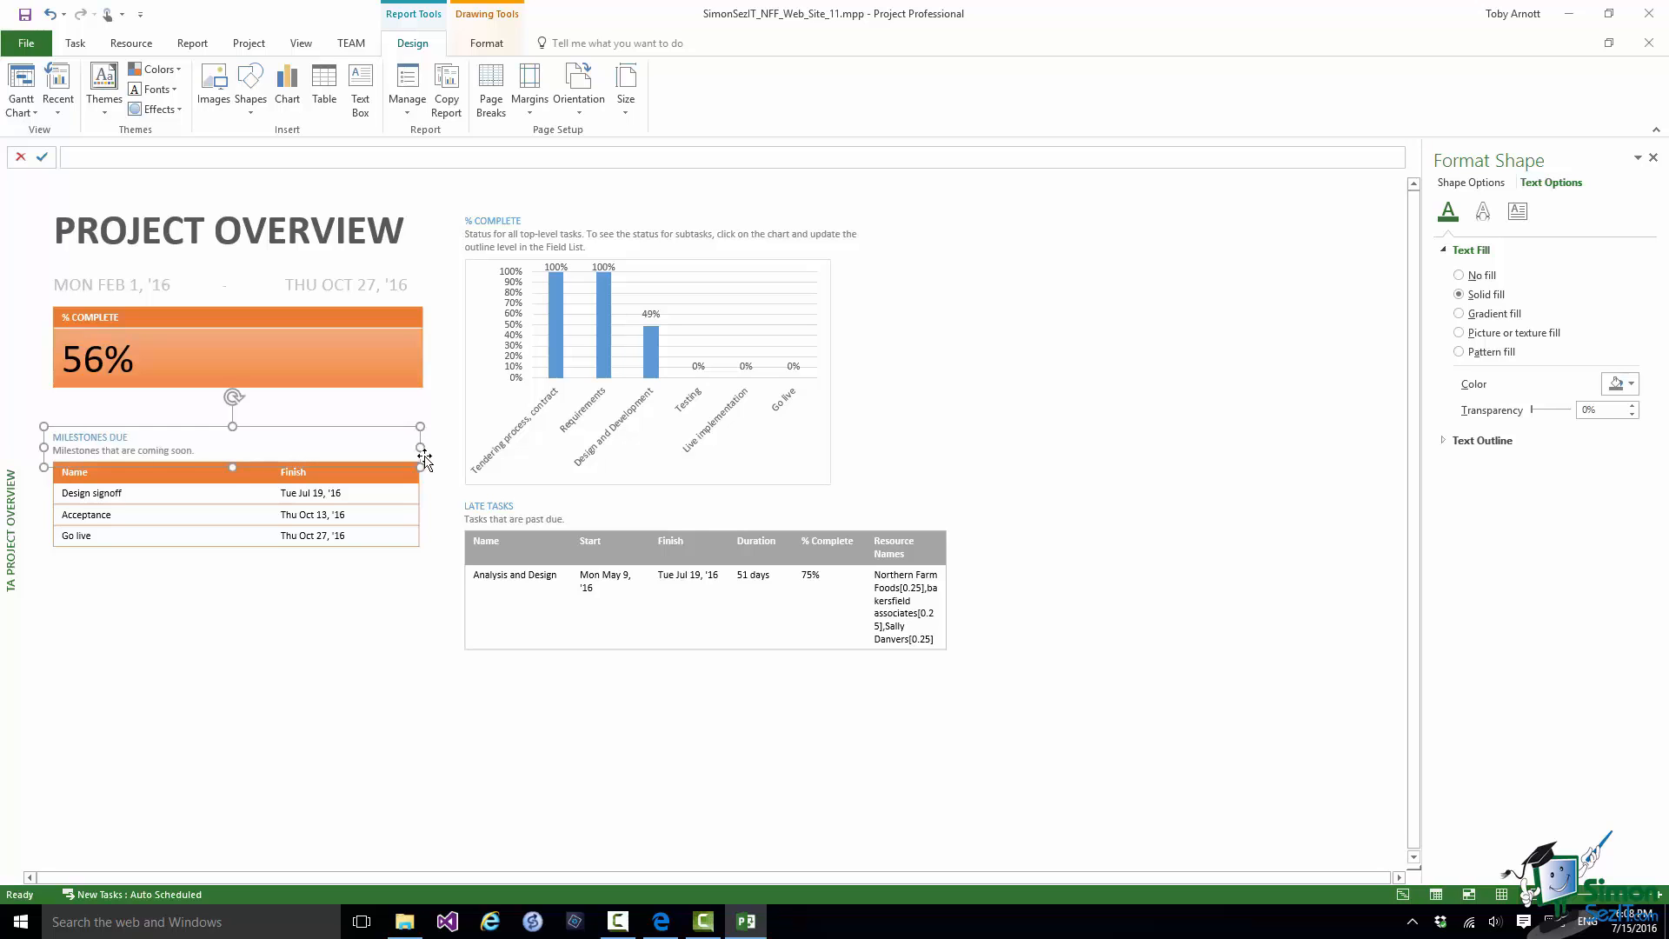
# Open the list of task filters available for the Milestones Due table
pyautogui.click(354, 492)
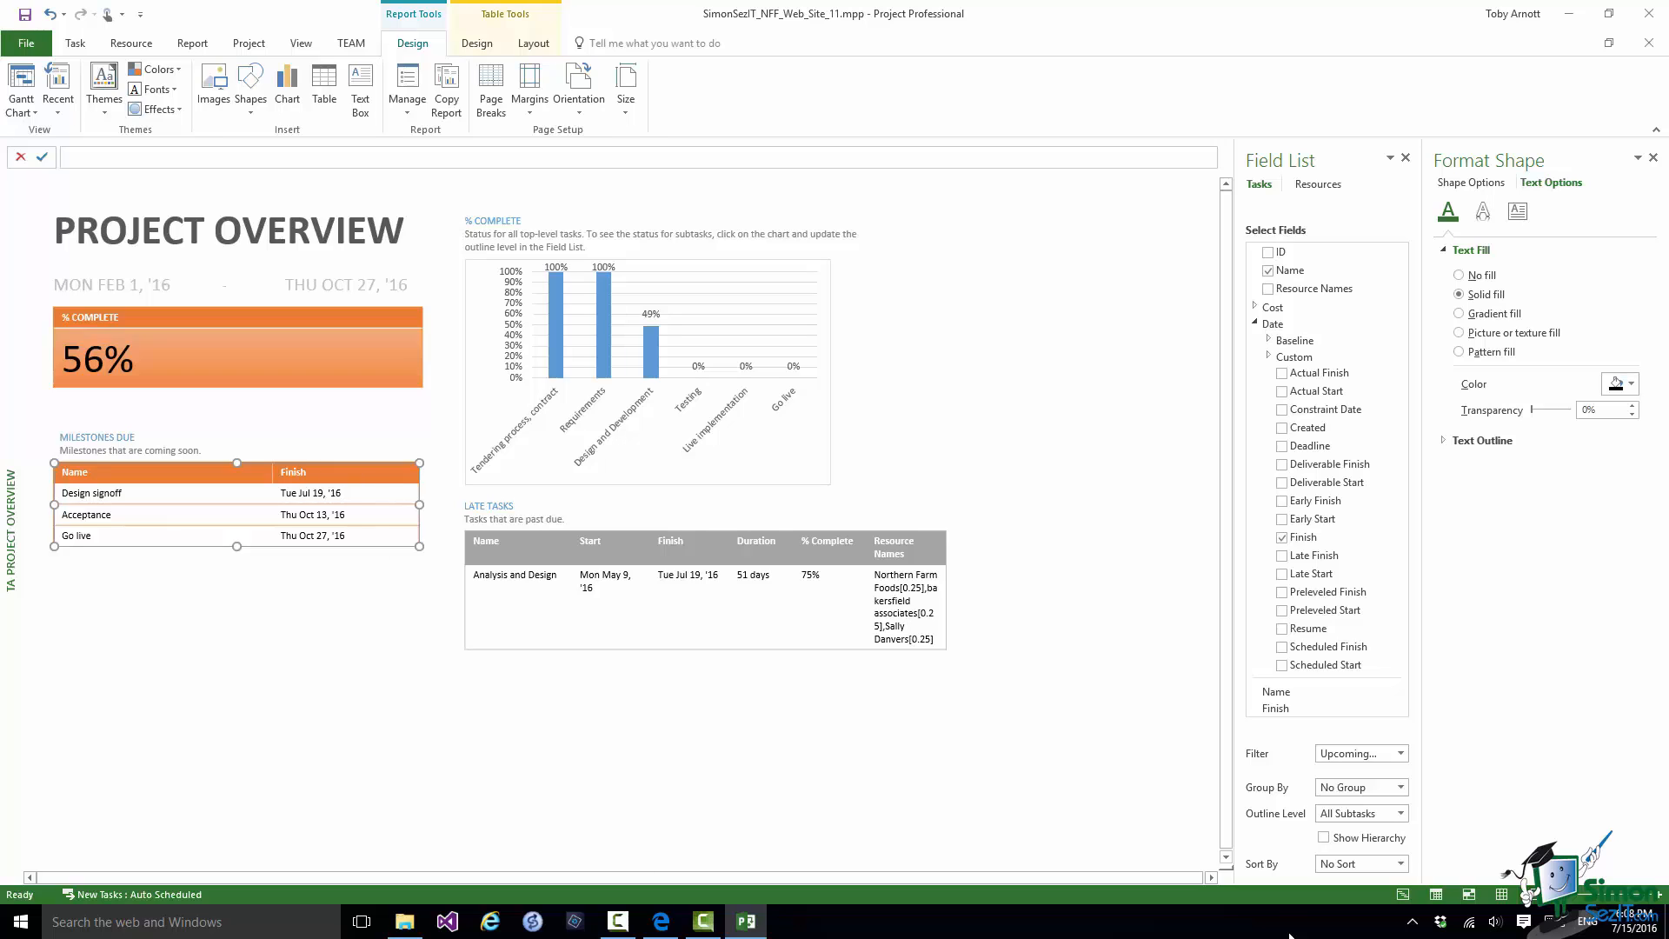
pyautogui.click(1401, 755)
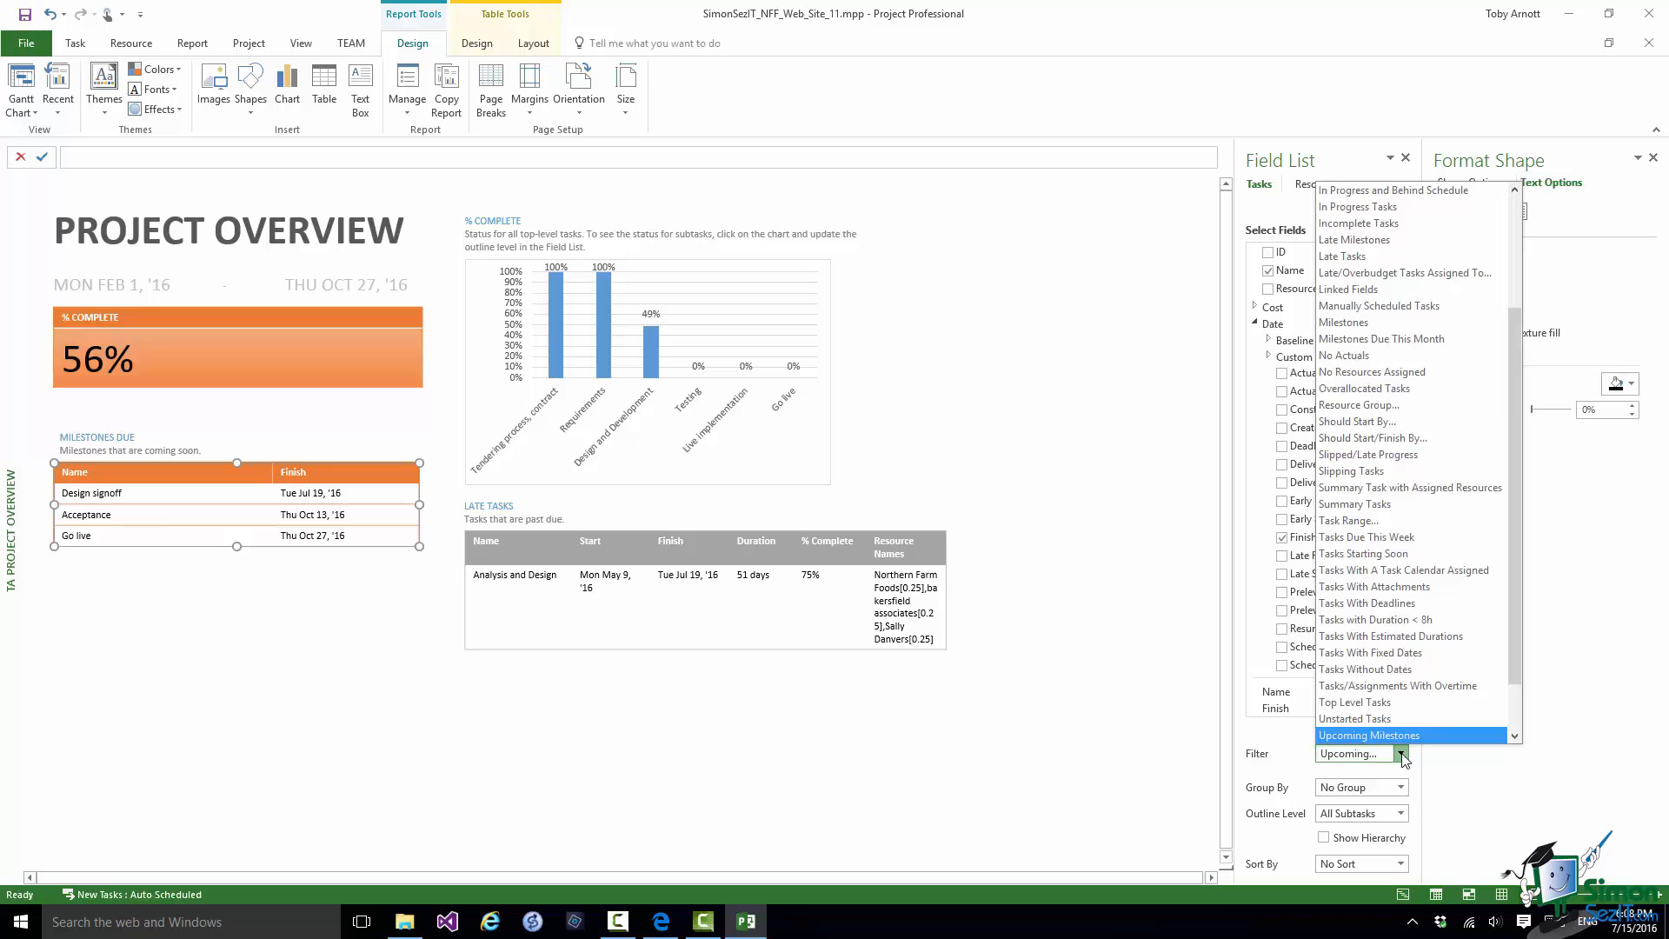